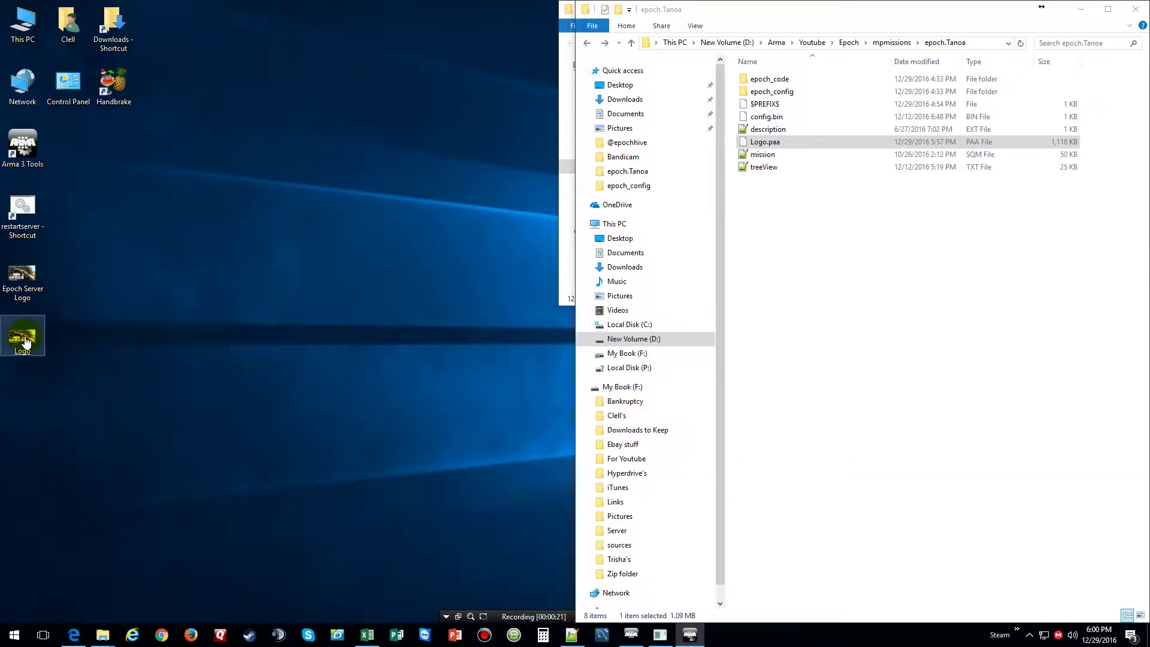
Preview the Logo image, then open it for editing in Paint
{"action": "double_click", "coordinate": [22, 338]}
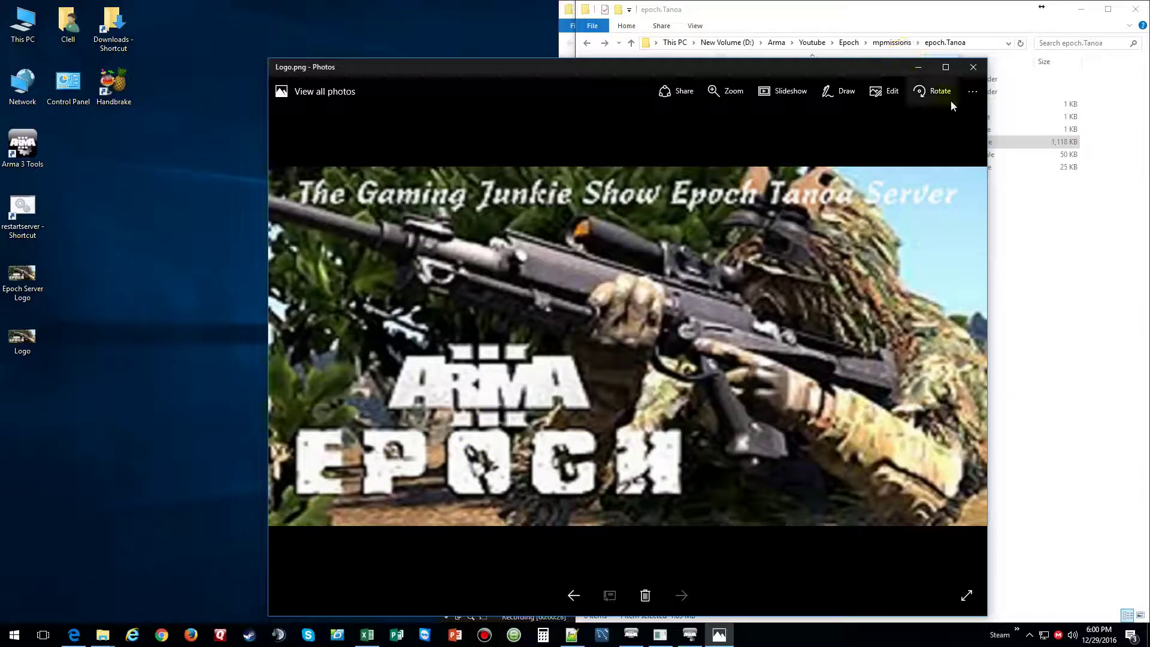
{"action": "left_click", "coordinate": [976, 67]}
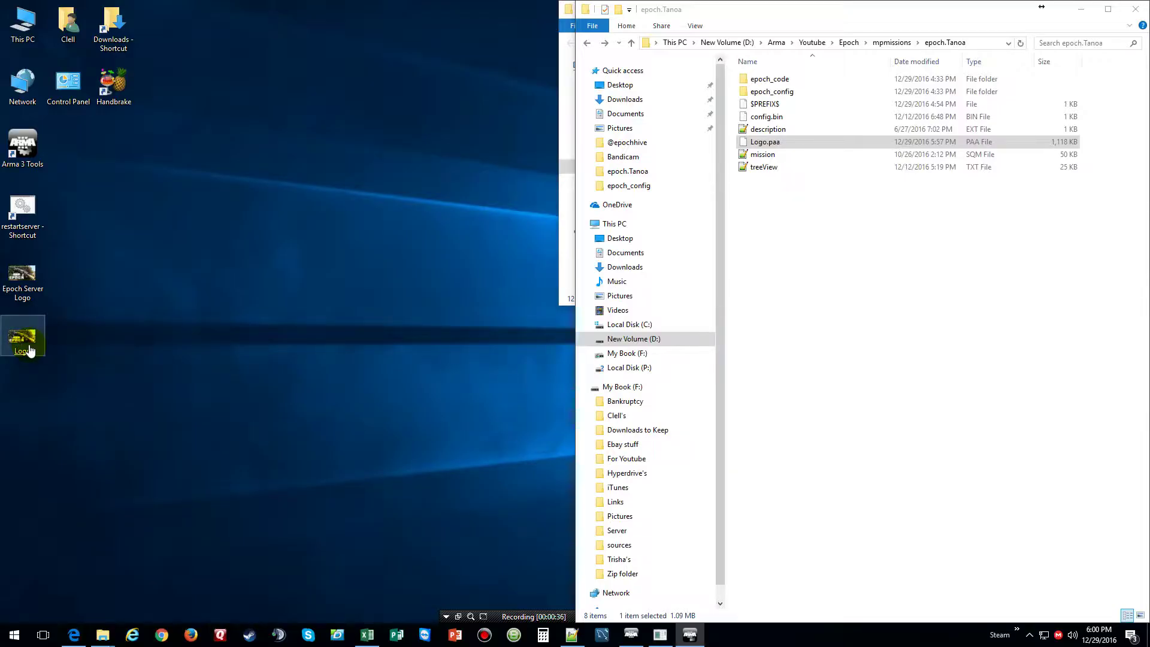
{"action": "right_click", "coordinate": [29, 350]}
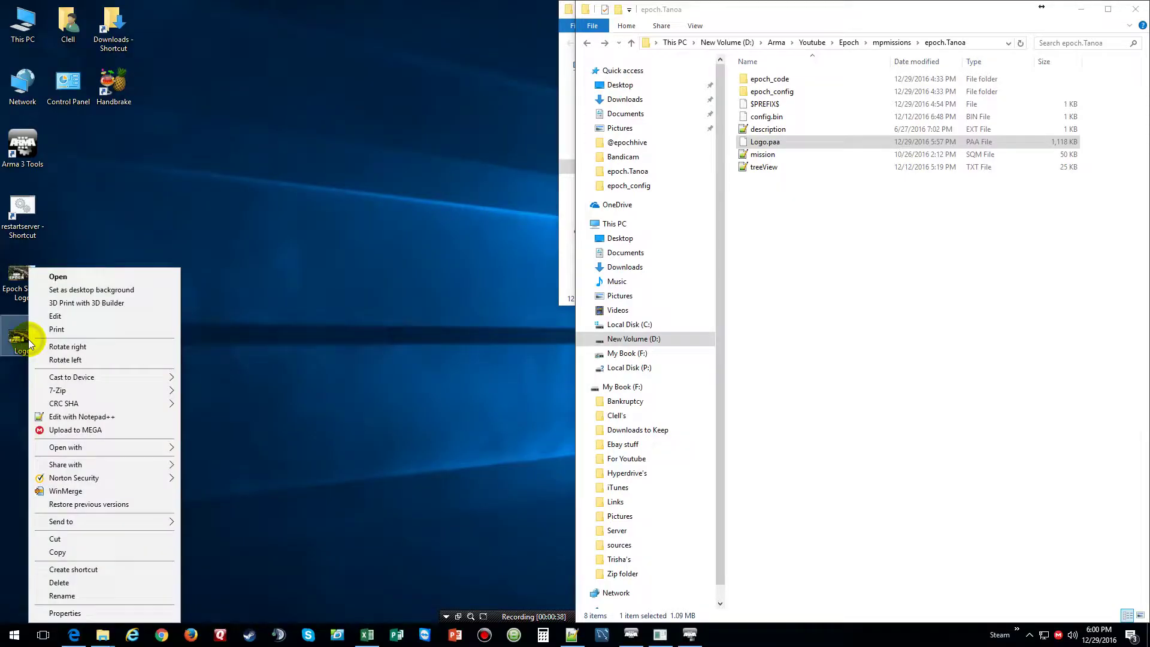
{"action": "left_click", "coordinate": [59, 317]}
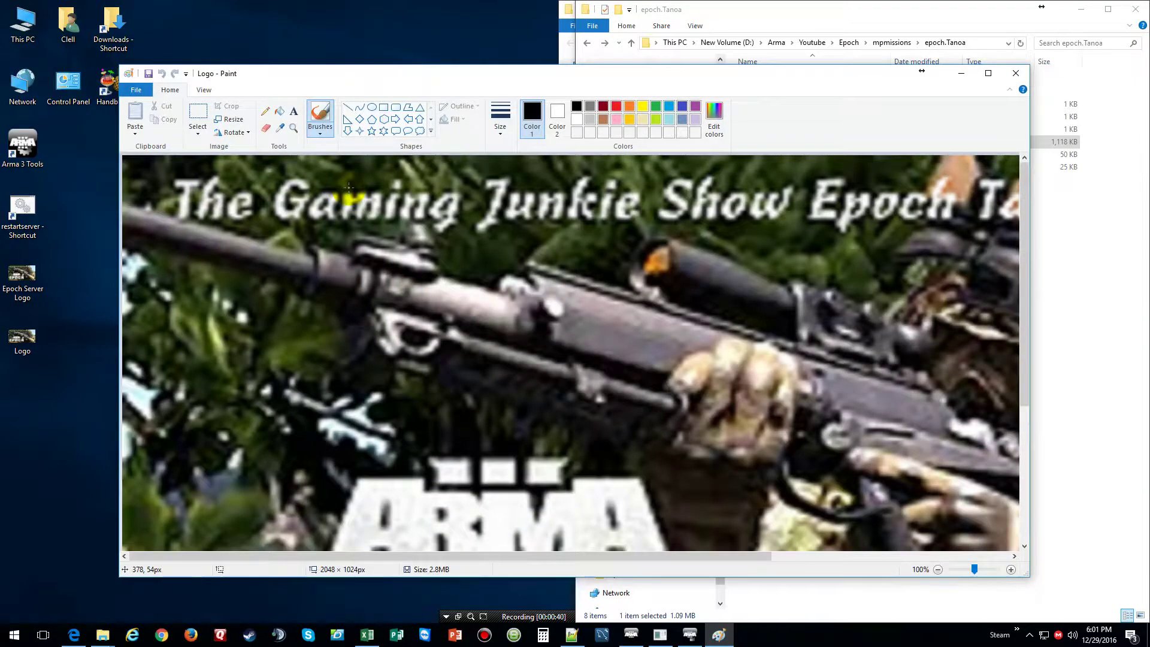
Check in Resize that the image is 2048 × 1024 pixels, then close Paint without saving
{"action": "left_click", "coordinate": [235, 119]}
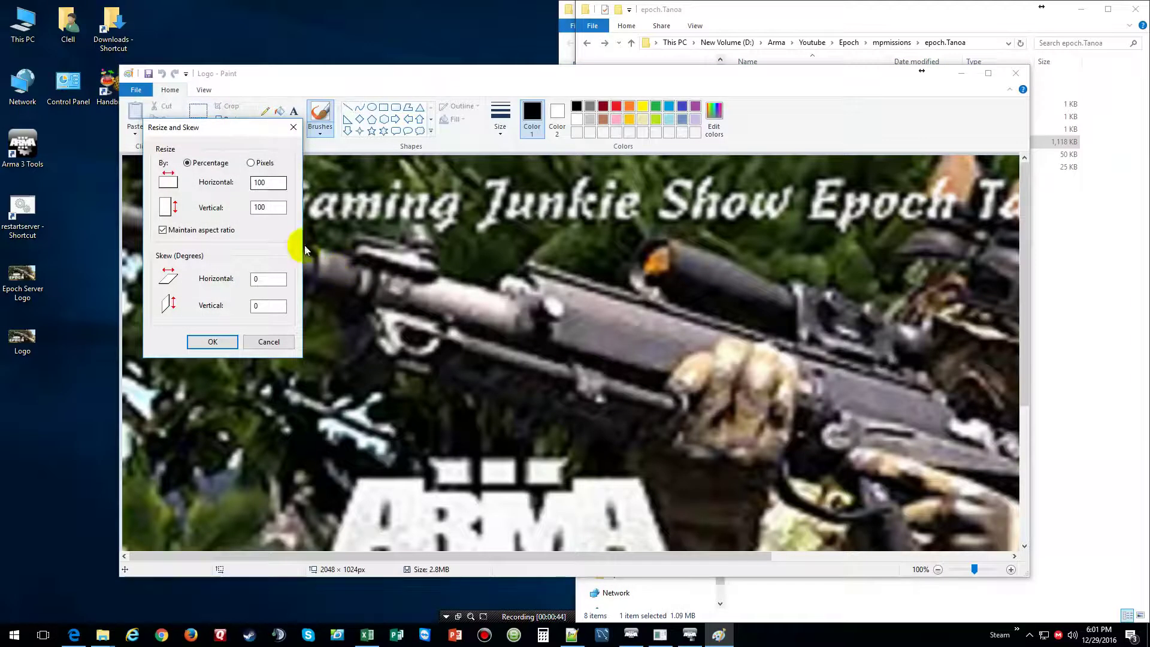
{"action": "left_click", "coordinate": [256, 163]}
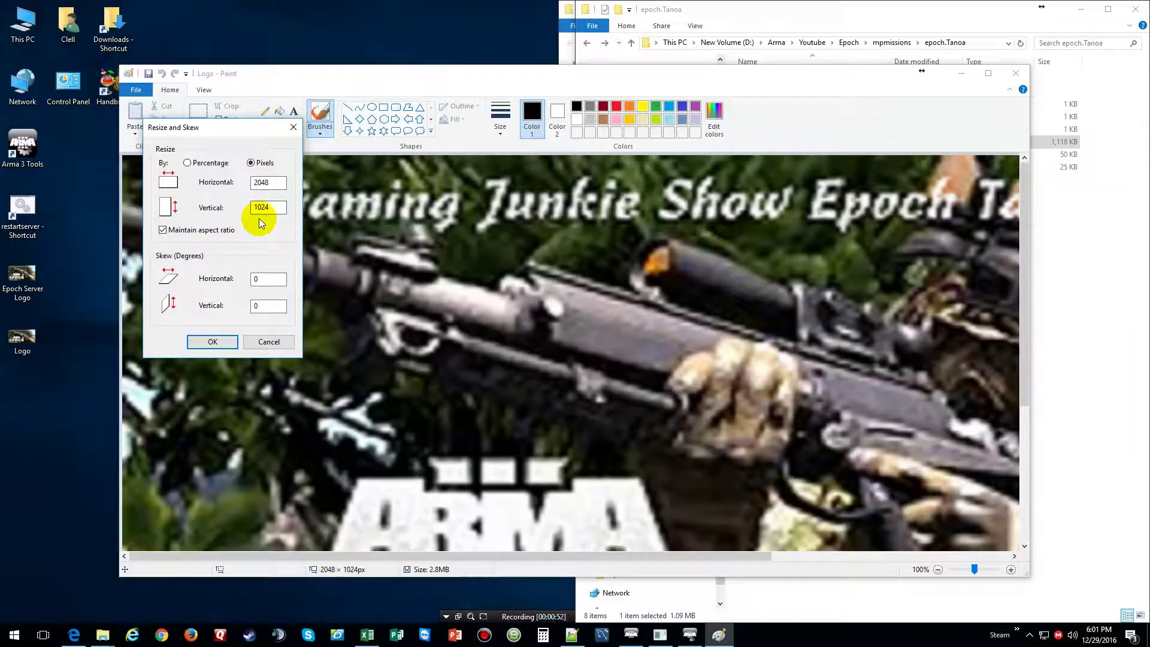
{"action": "left_click", "coordinate": [214, 338]}
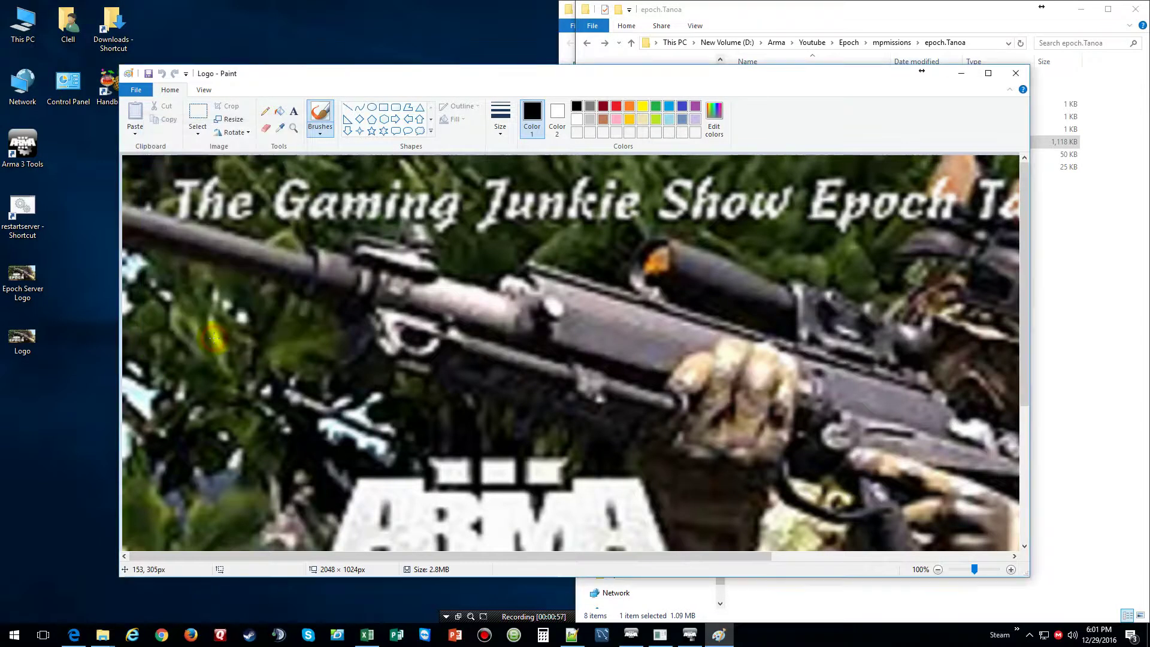
{"action": "left_click", "coordinate": [1013, 74]}
{"action": "left_click", "coordinate": [584, 337]}
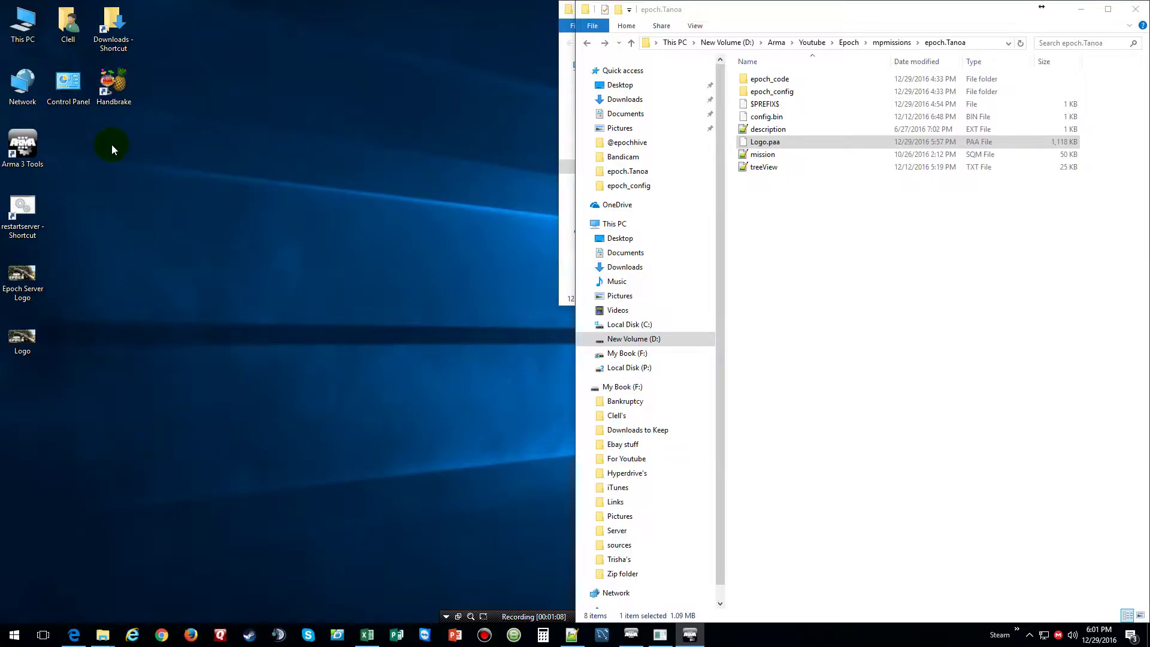
{"action": "left_click", "coordinate": [36, 148]}
{"action": "left_click", "coordinate": [1028, 635]}
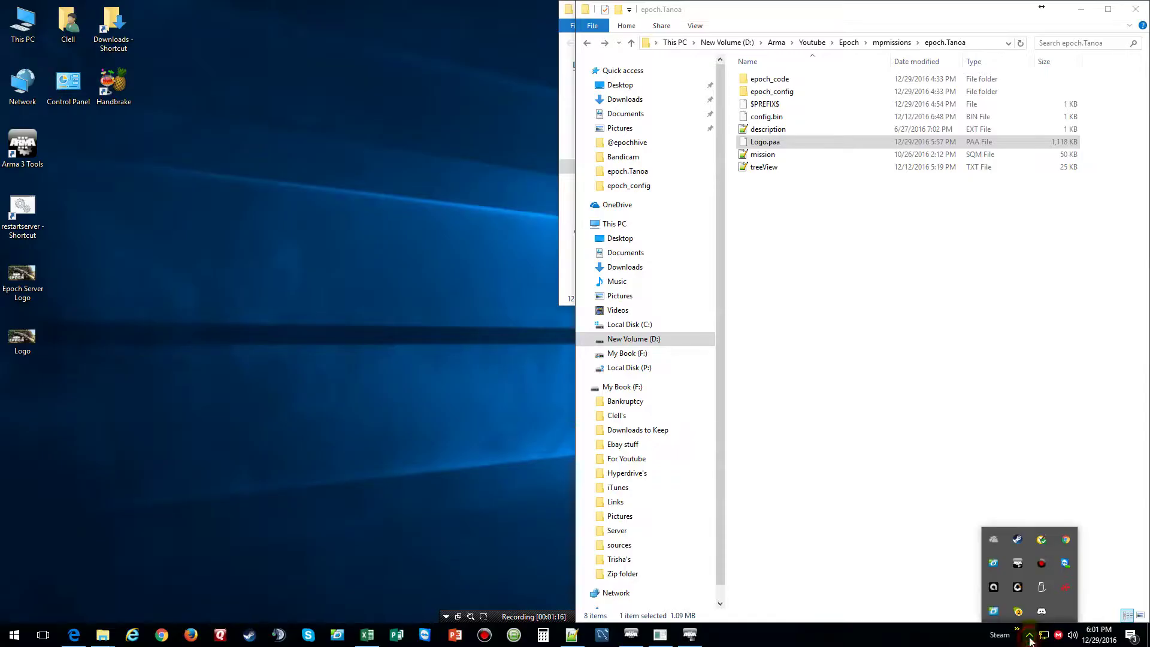
{"action": "left_click", "coordinate": [1018, 546]}
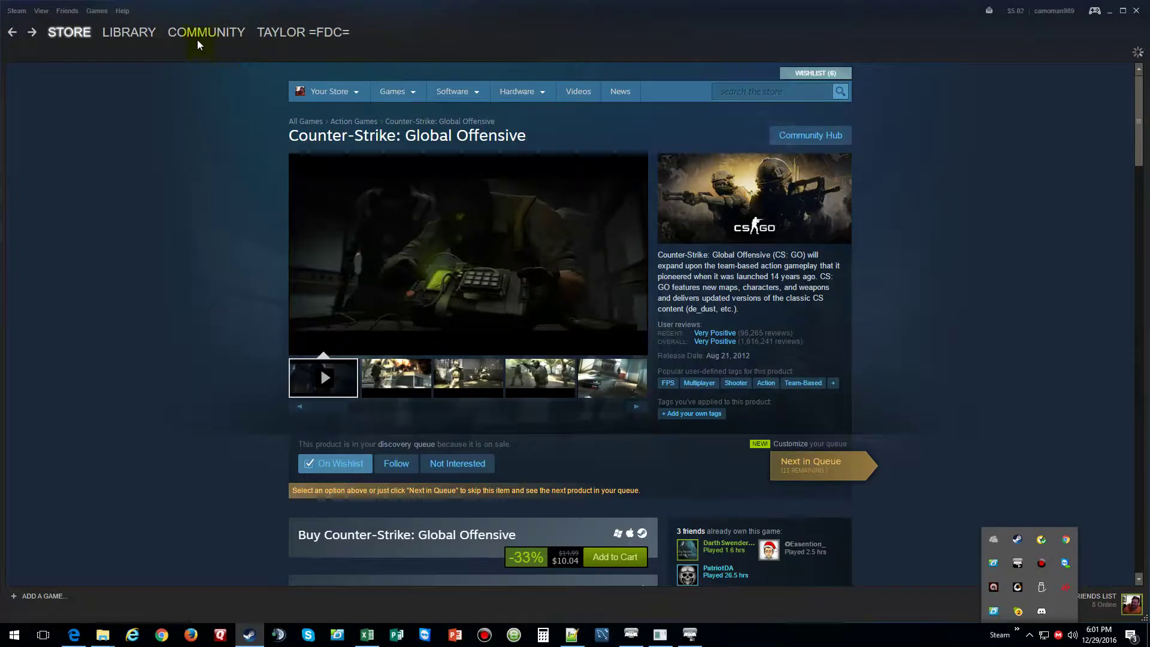
{"action": "mouse_move", "coordinate": [190, 34]}
{"action": "mouse_move", "coordinate": [137, 34]}
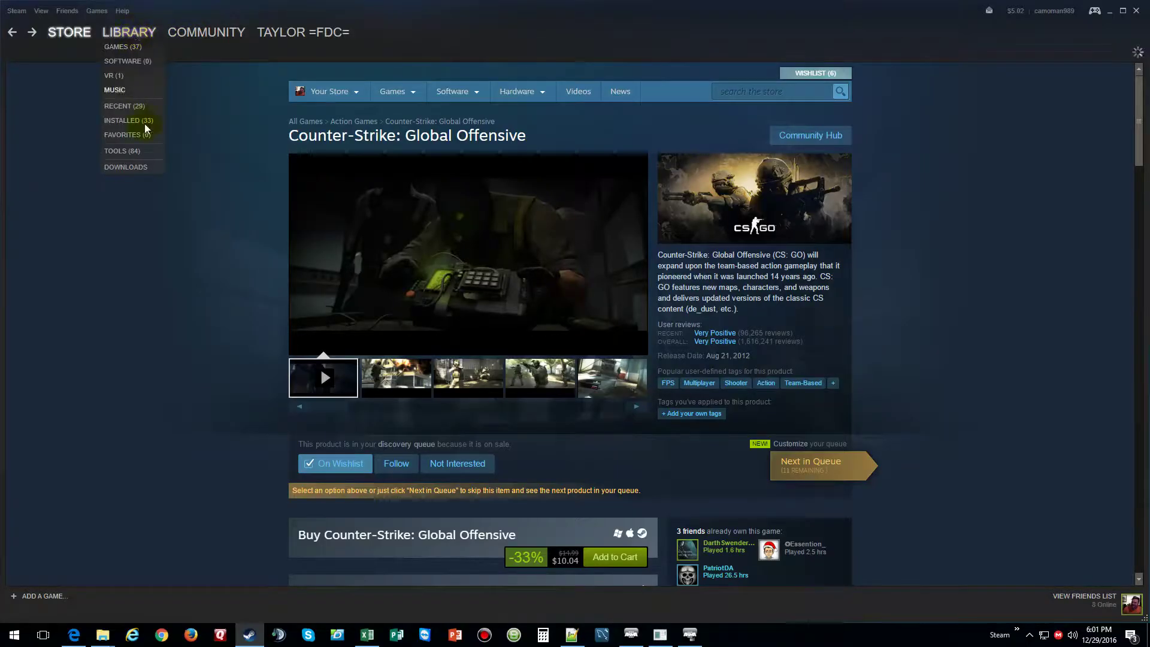
{"action": "left_click", "coordinate": [137, 152]}
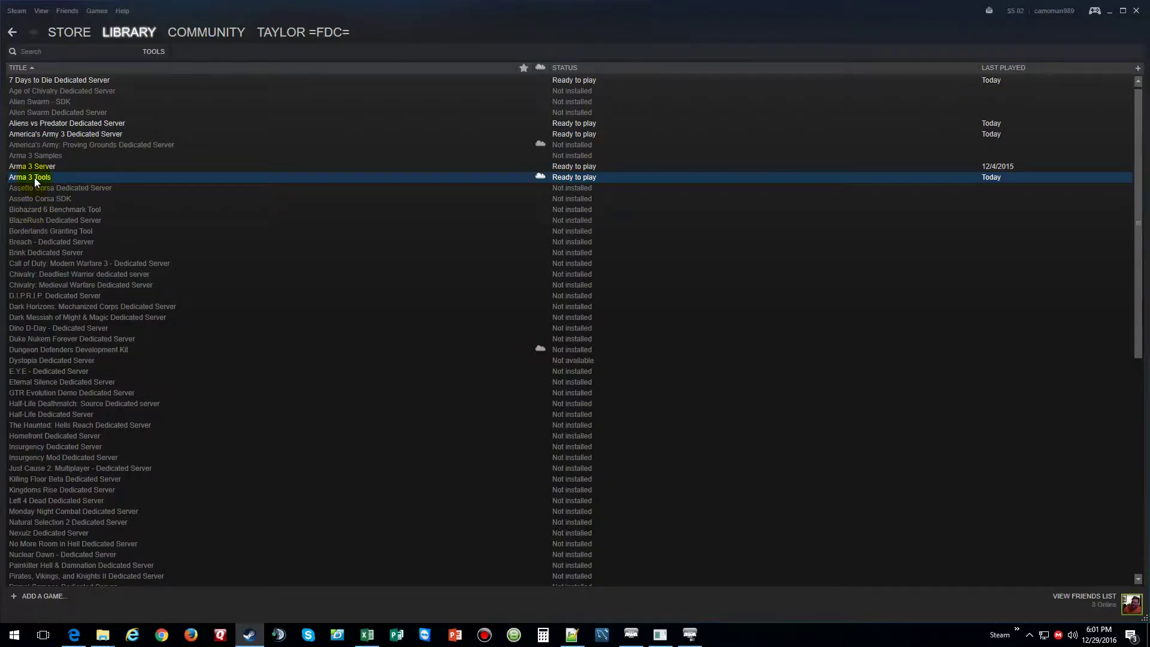
{"action": "left_click", "coordinate": [1110, 11]}
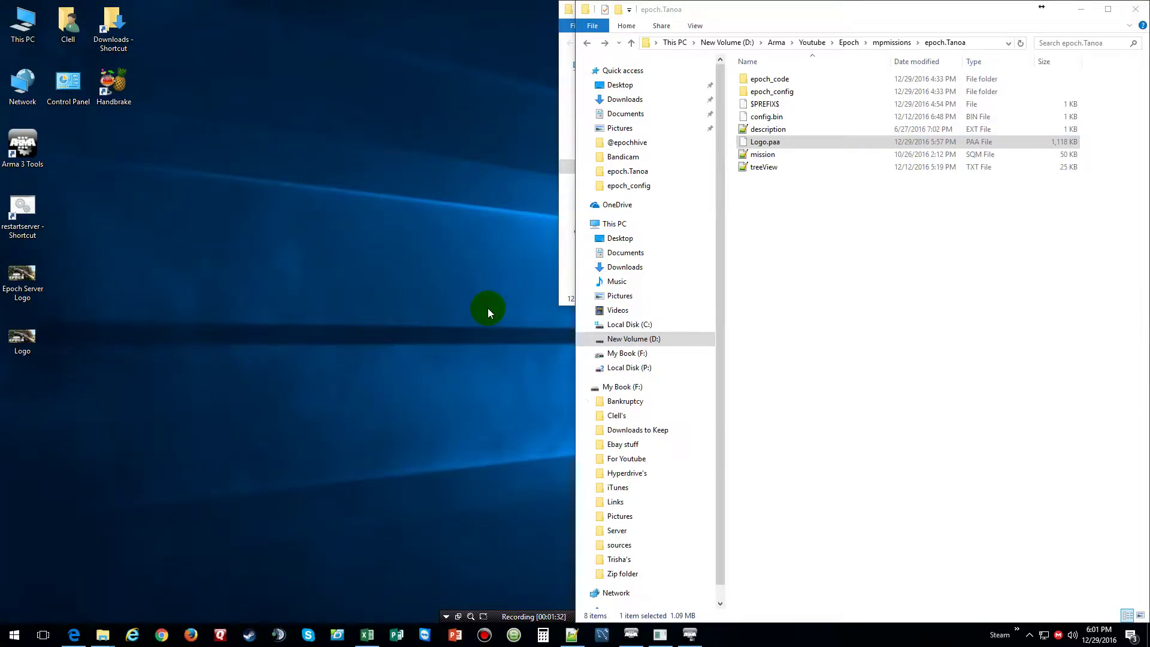
Launch Arma 3 Tools from its desktop shortcut and bring the launcher to the front
{"action": "double_click", "coordinate": [22, 142]}
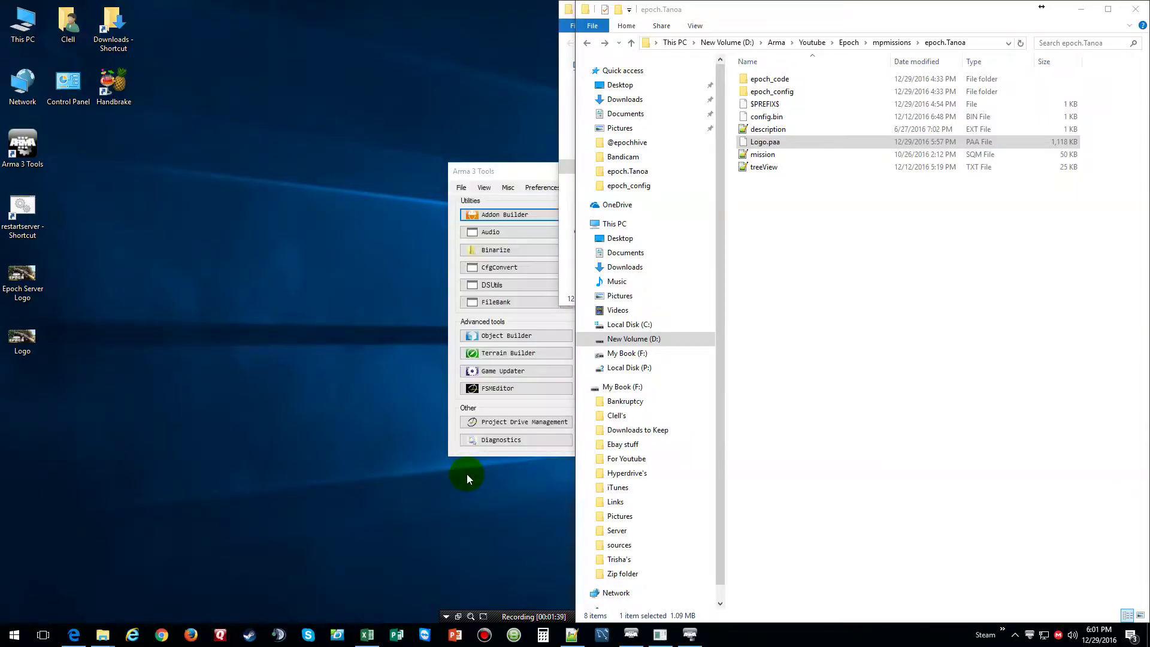
{"action": "left_click", "coordinate": [526, 170]}
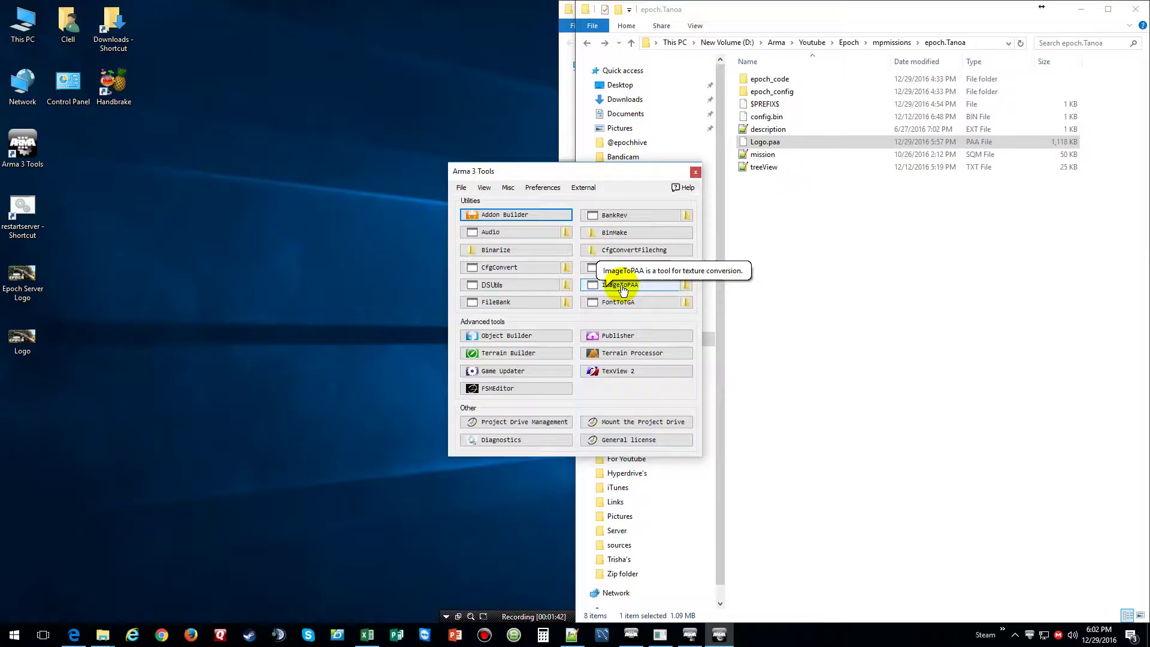
Start ImageToPAA and add the Desktop as the source directory
{"action": "left_click", "coordinate": [623, 287]}
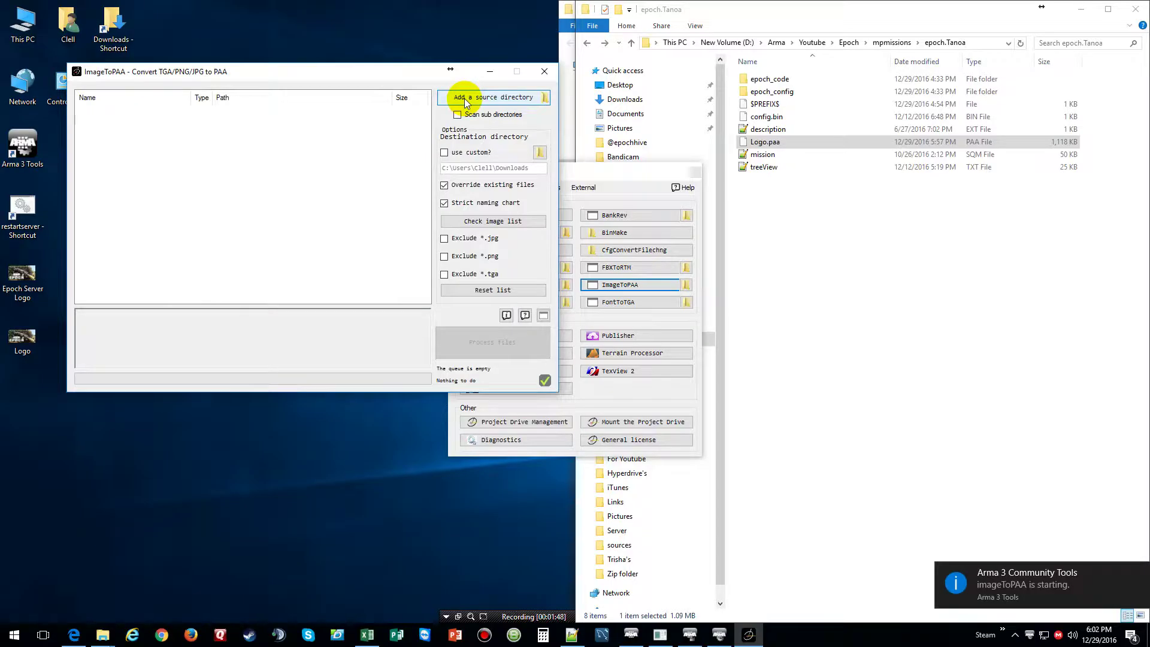
{"action": "left_click", "coordinate": [465, 98]}
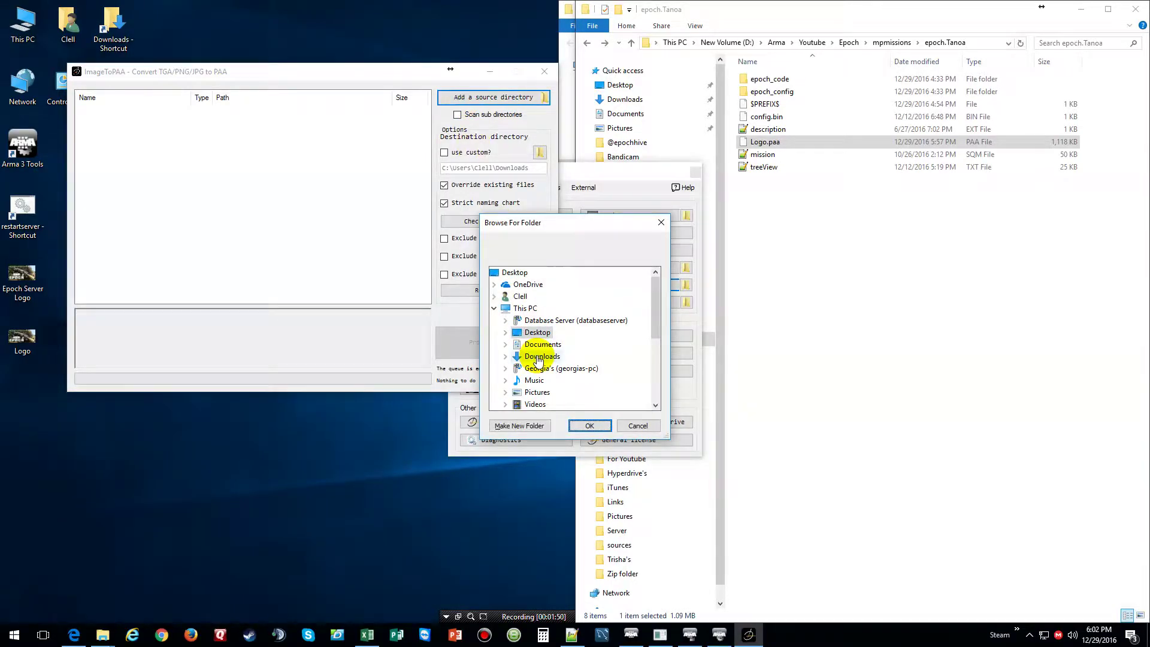
{"action": "double_click", "coordinate": [537, 332]}
{"action": "left_click", "coordinate": [590, 426]}
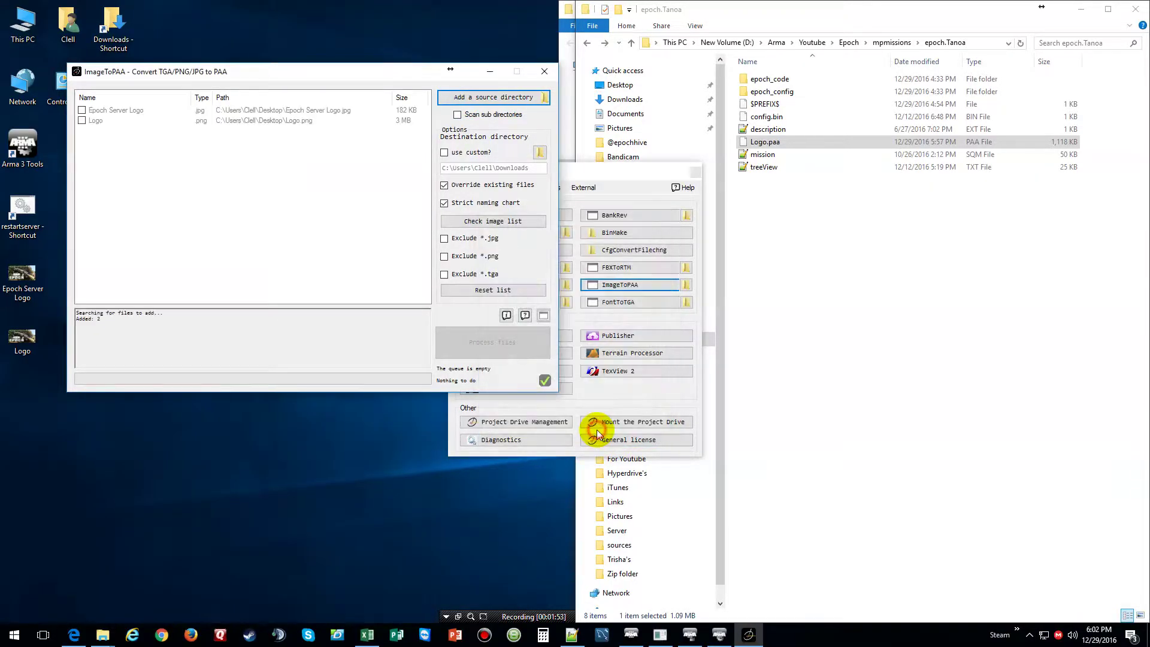
Tick Logo, process it into Logo.paa, and close the converter after success
{"action": "left_click", "coordinate": [81, 121]}
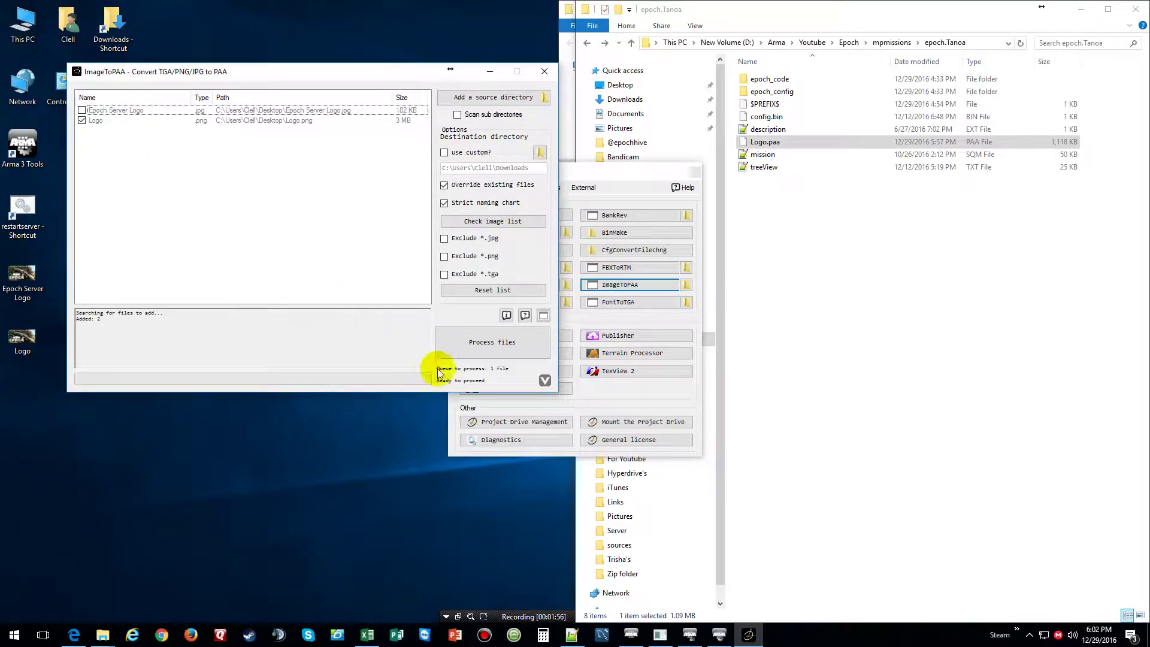
{"action": "left_click", "coordinate": [476, 348]}
{"action": "left_click", "coordinate": [599, 359]}
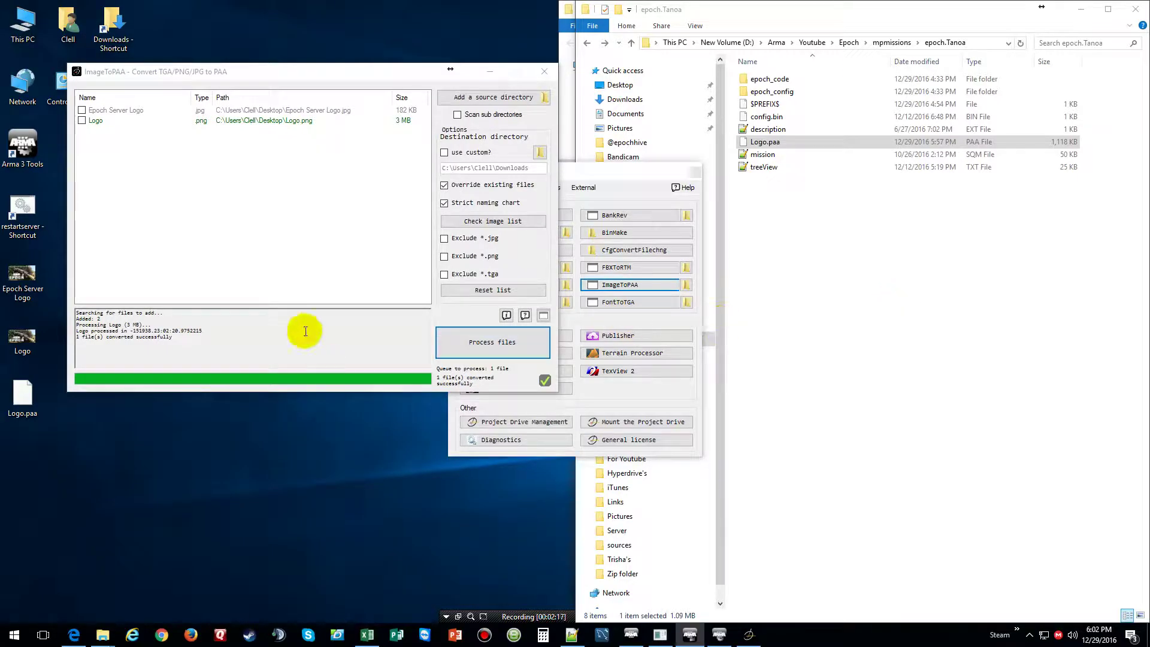
{"action": "left_click", "coordinate": [544, 72]}
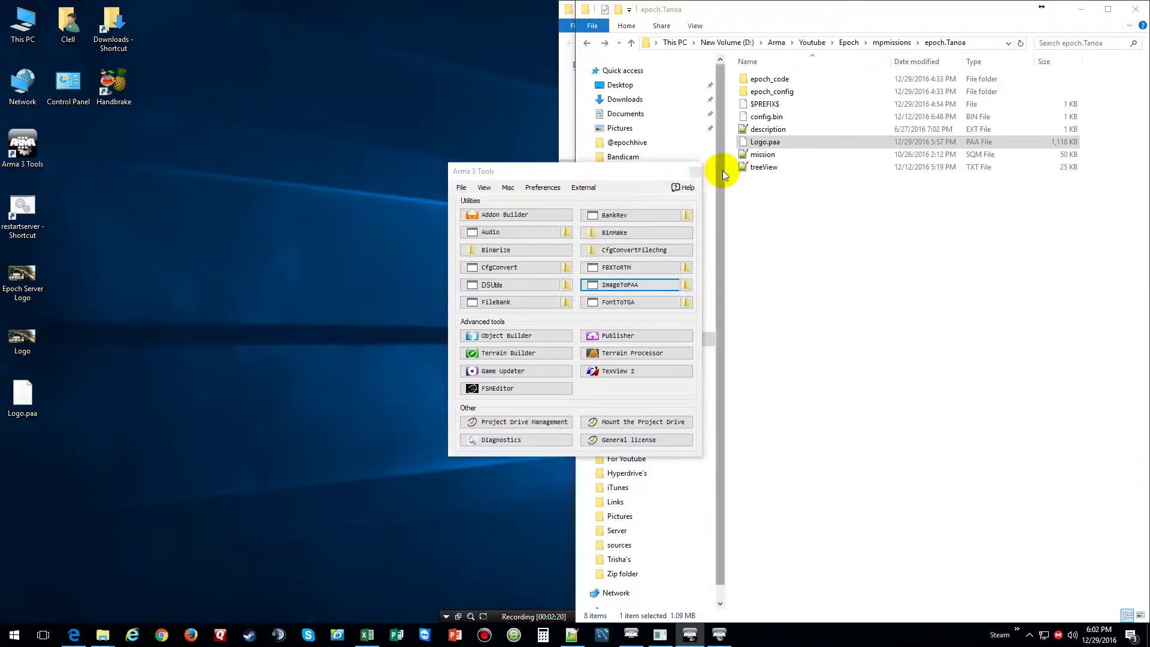
Close the tools launcher and browse from the server folder into mpmissions\epoch.Tanoa
{"action": "left_click", "coordinate": [695, 174]}
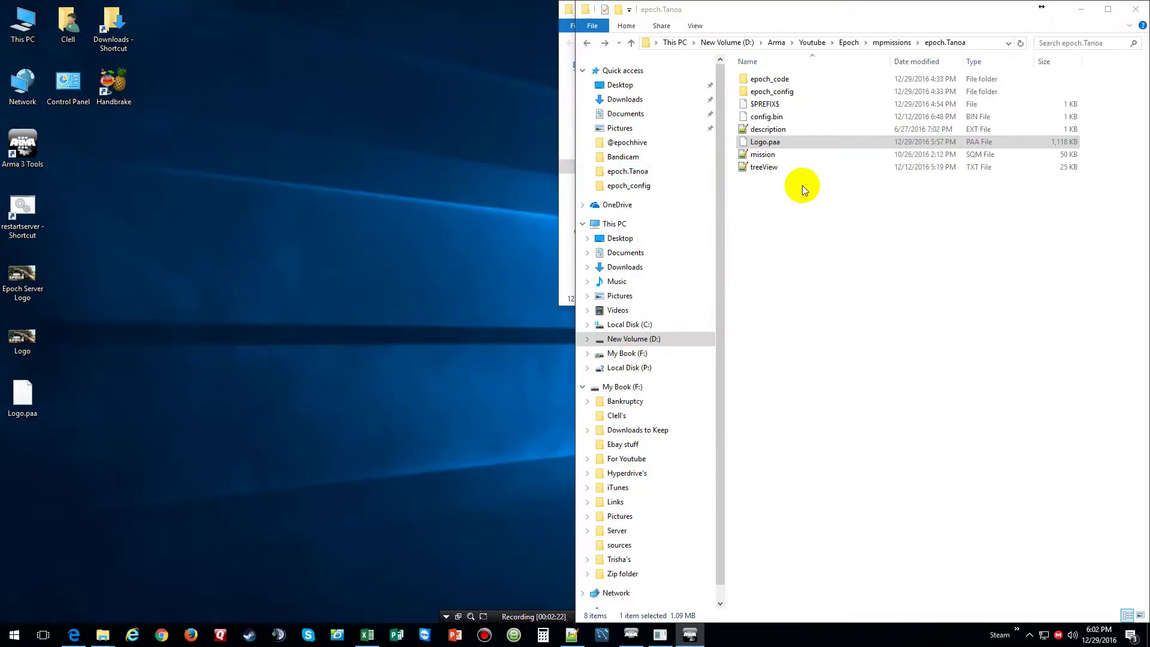
{"action": "left_click", "coordinate": [849, 43]}
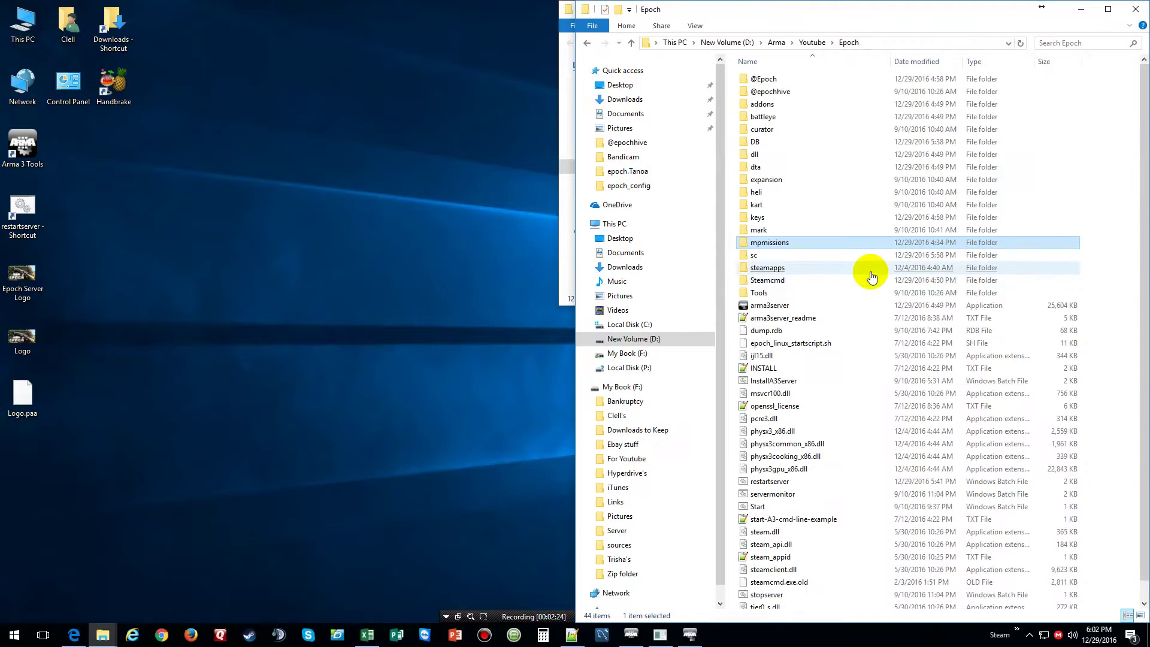
{"action": "left_click", "coordinate": [840, 120], "text": "ctrl"}
{"action": "left_click", "coordinate": [782, 246], "text": "ctrl"}
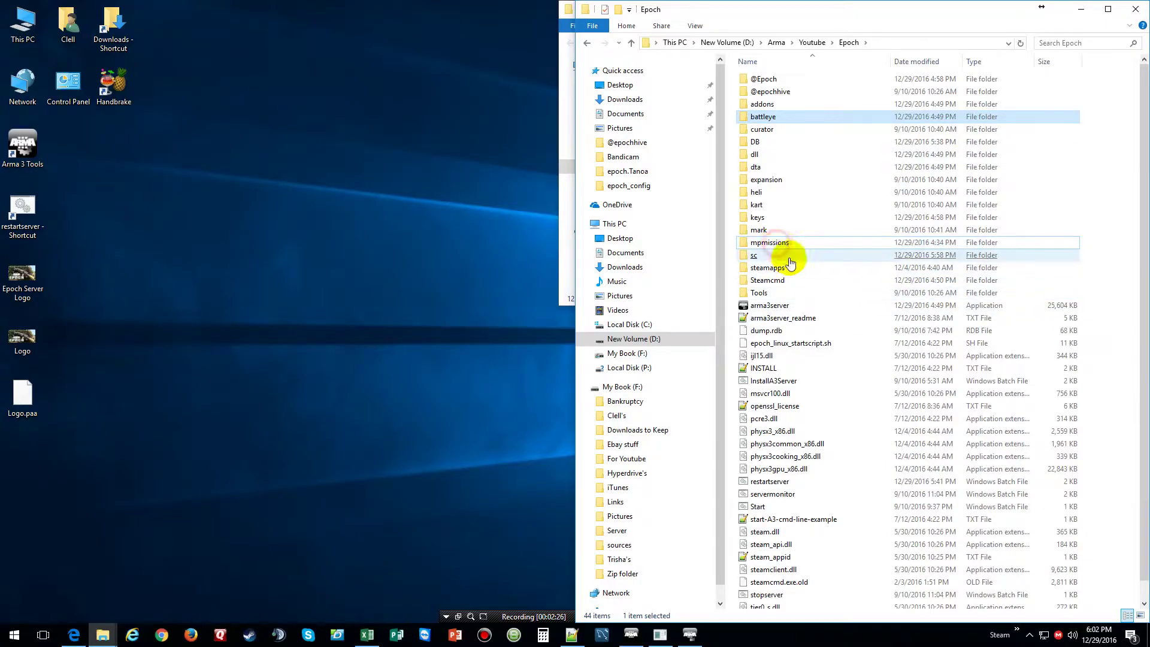
{"action": "double_click", "coordinate": [764, 243]}
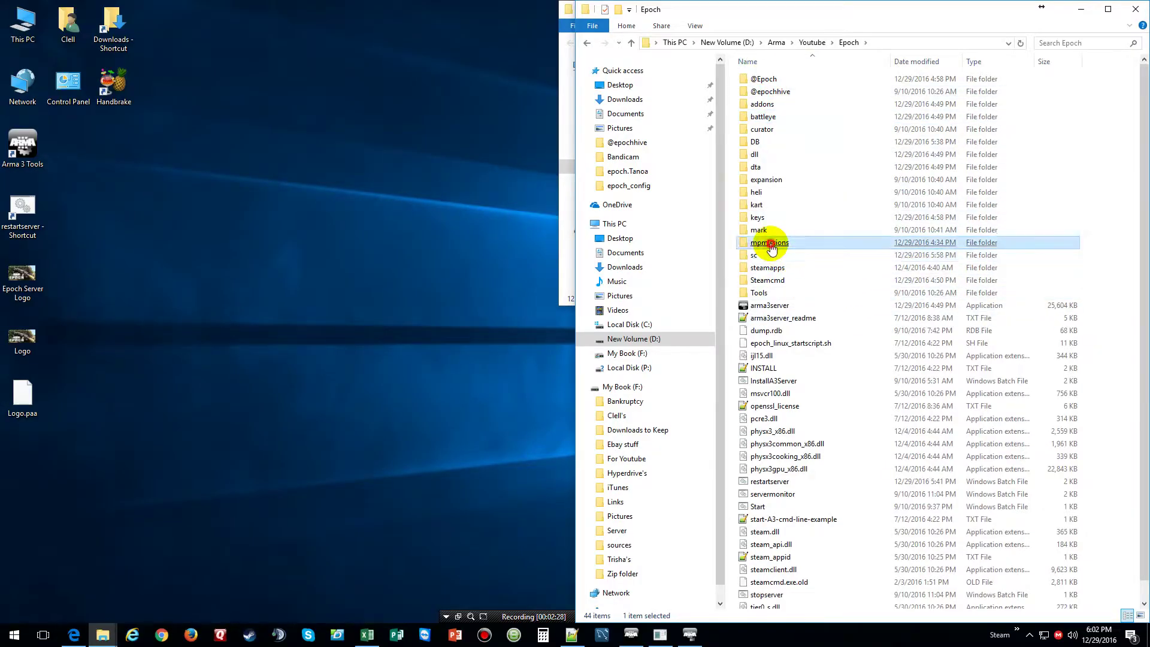
{"action": "left_click", "coordinate": [767, 79]}
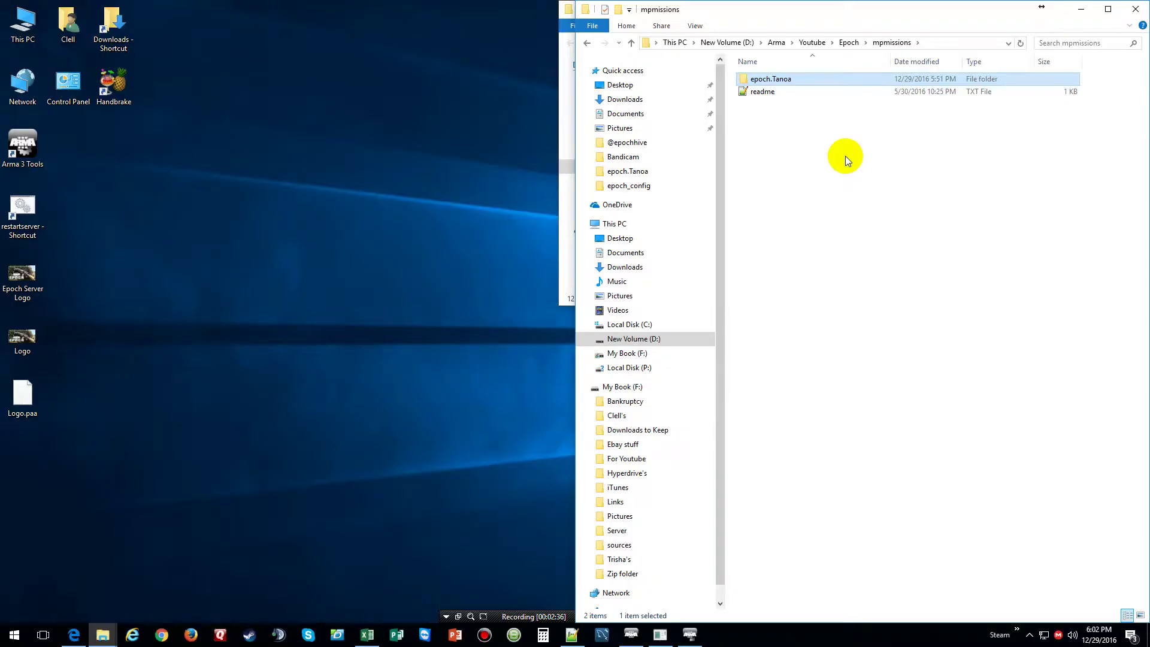
{"action": "double_click", "coordinate": [767, 77]}
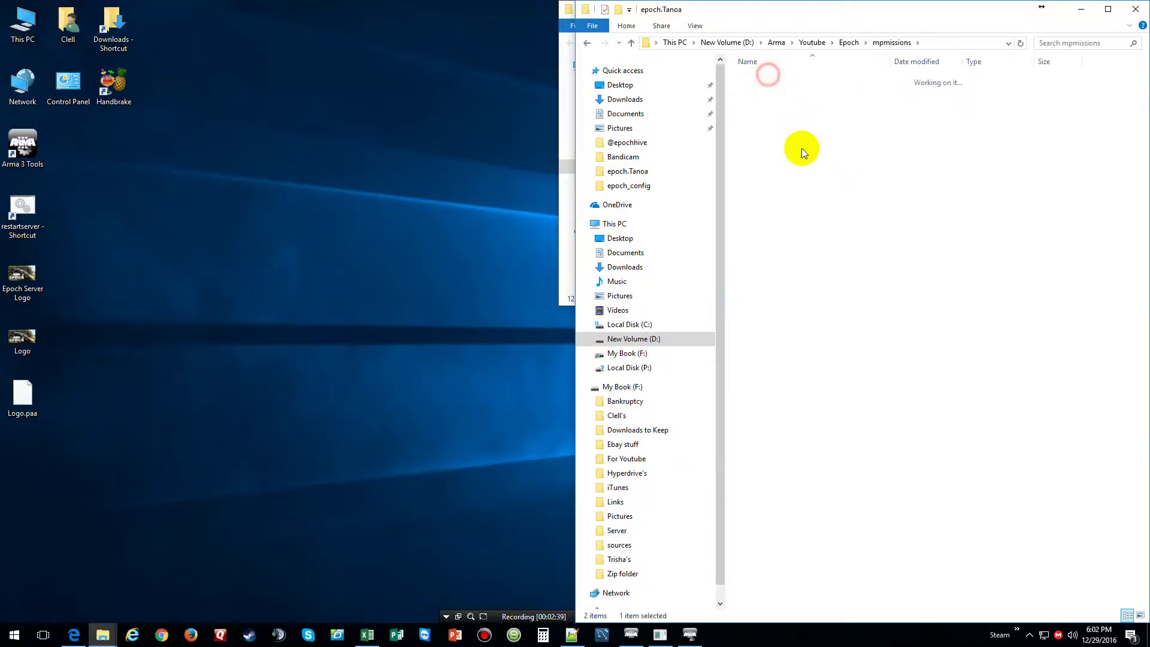
Open sandbox_config.hpp from the epoch_config folder in Notepad++
{"action": "left_click", "coordinate": [18, 400]}
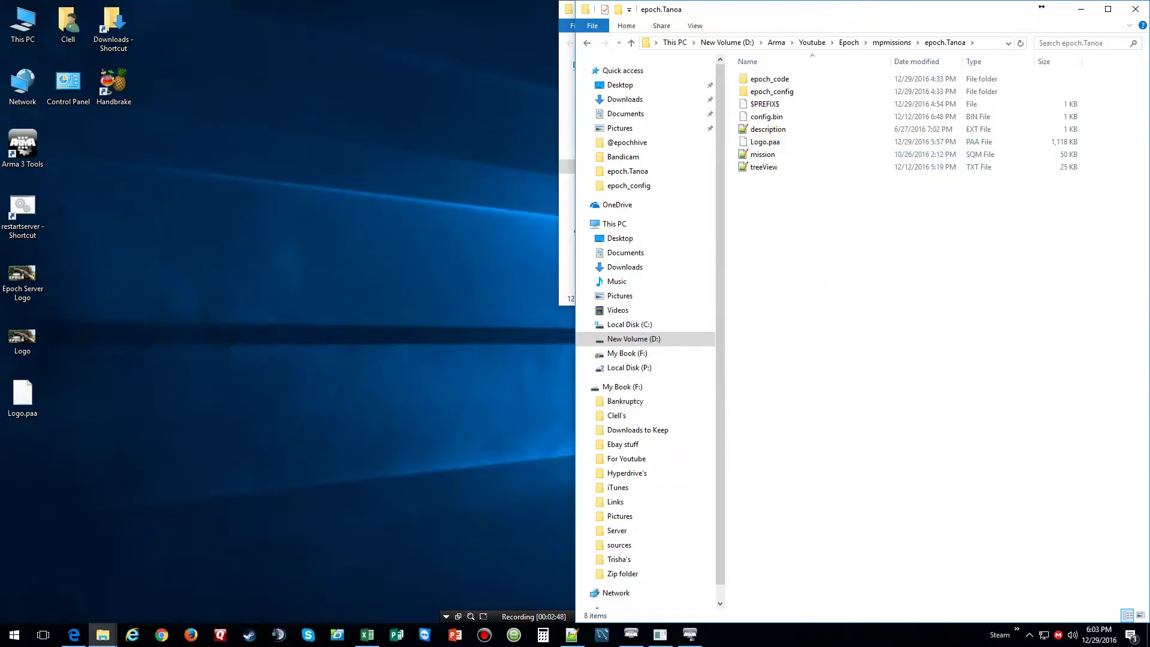
{"action": "double_click", "coordinate": [782, 94]}
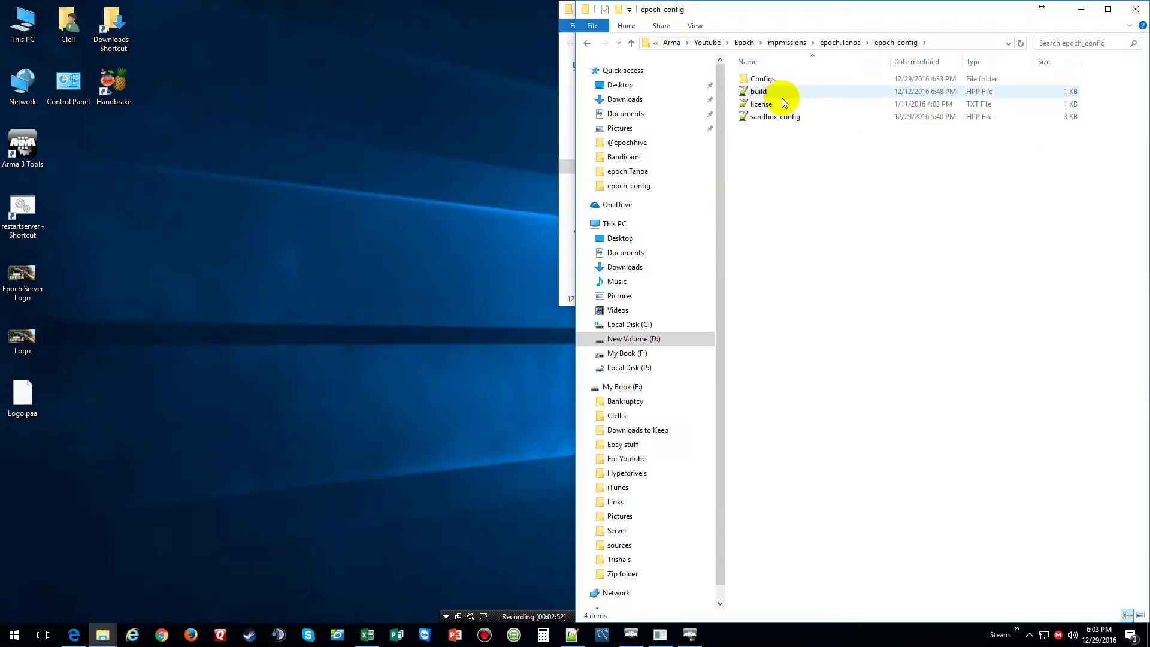
{"action": "left_click", "coordinate": [778, 118]}
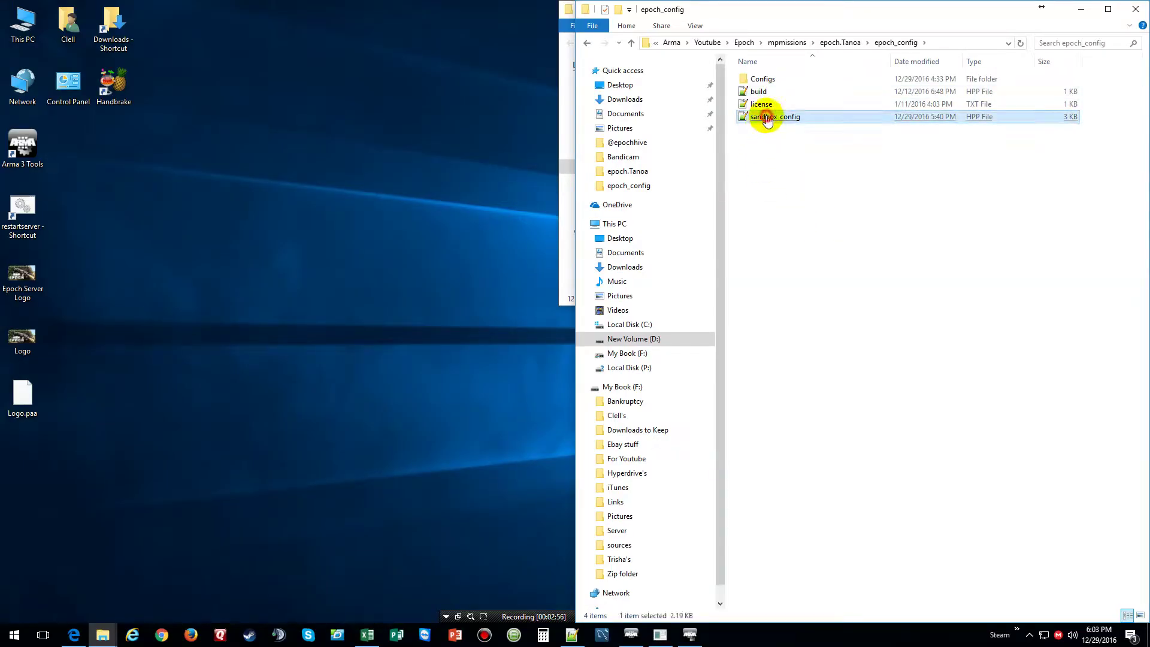
{"action": "double_click", "coordinate": [768, 118]}
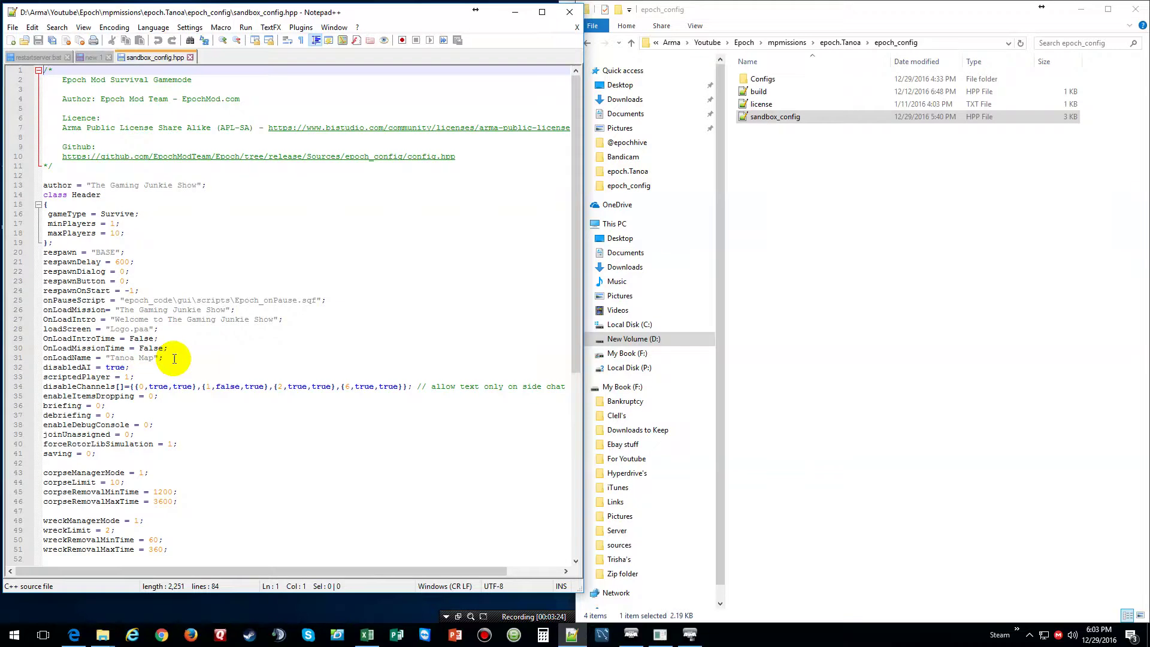
{"action": "double_click", "coordinate": [172, 442]}
{"action": "key", "text": "BackSpace"}
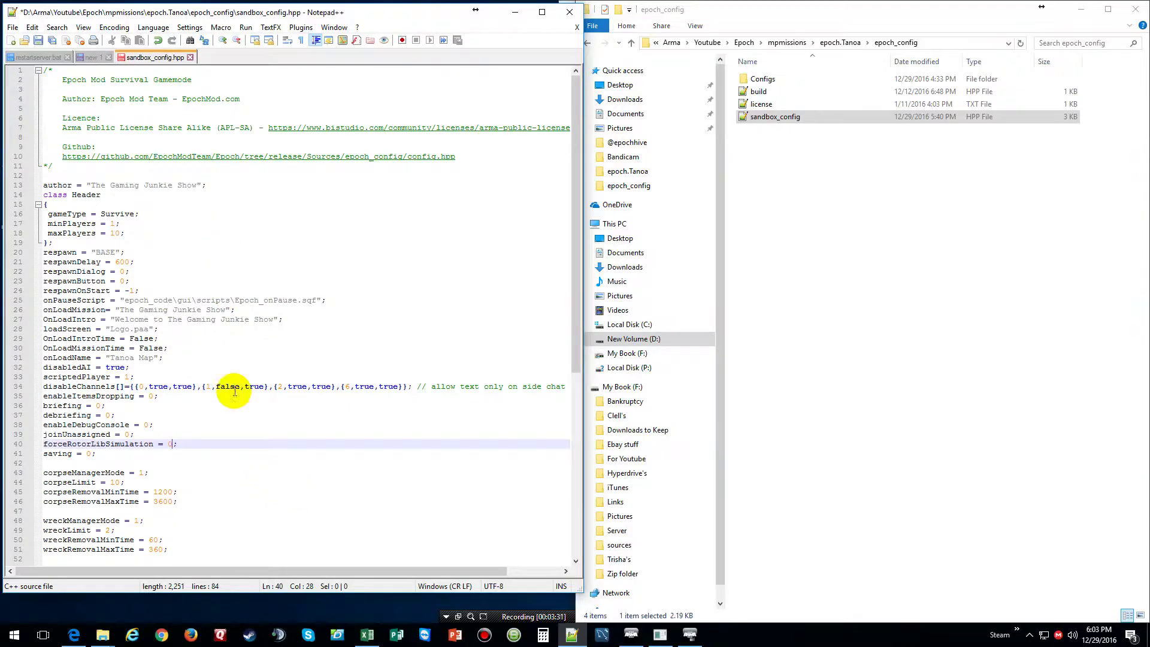
{"action": "left_click", "coordinate": [38, 40]}
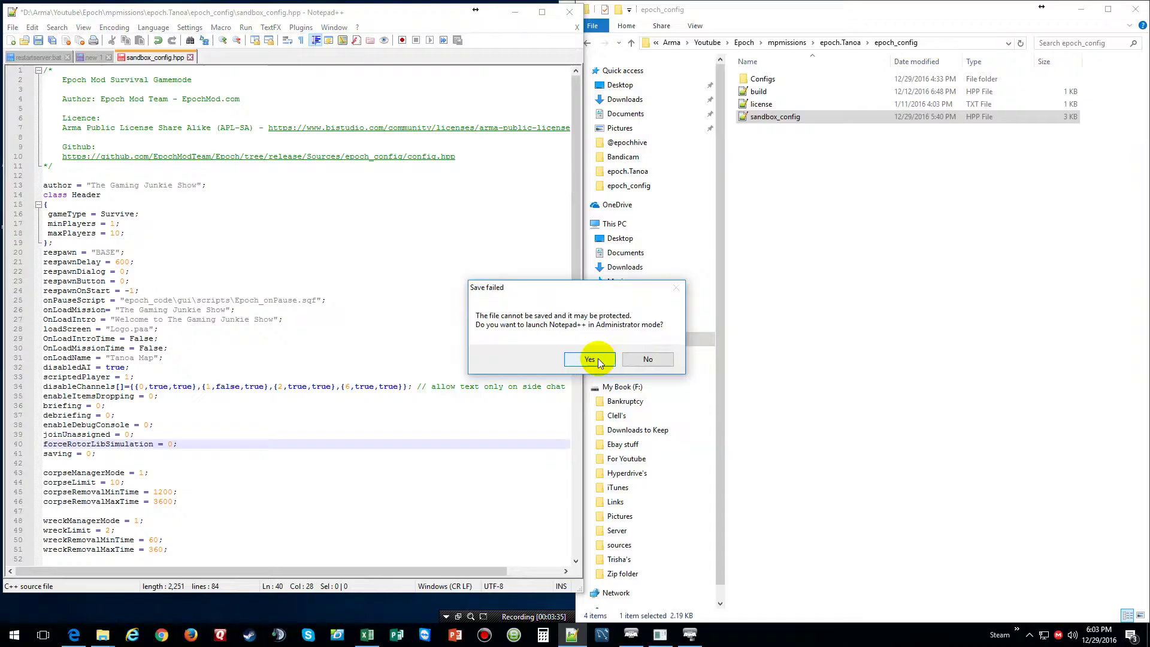
{"action": "left_click", "coordinate": [647, 359]}
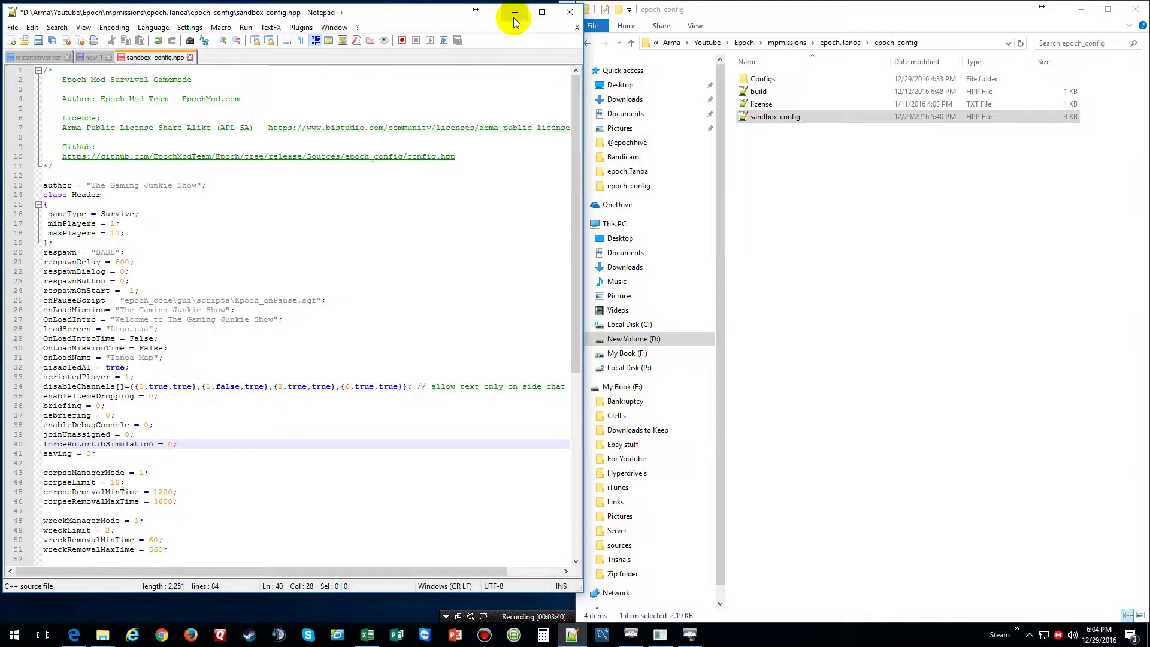
{"action": "left_click", "coordinate": [574, 28]}
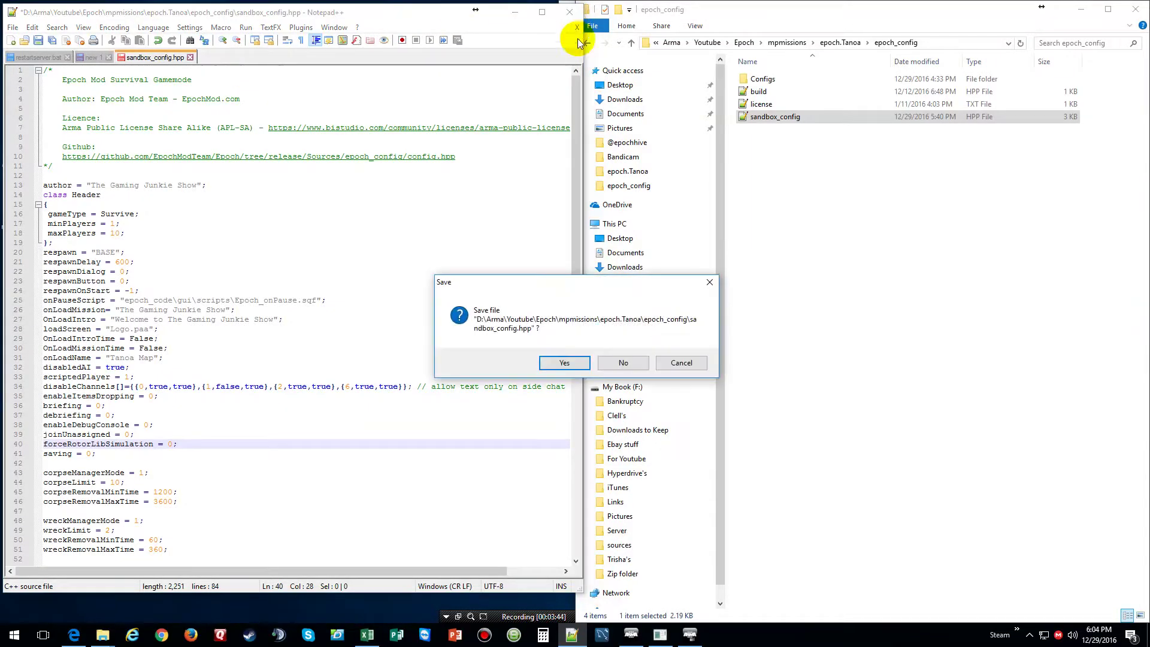
{"action": "left_click", "coordinate": [639, 362]}
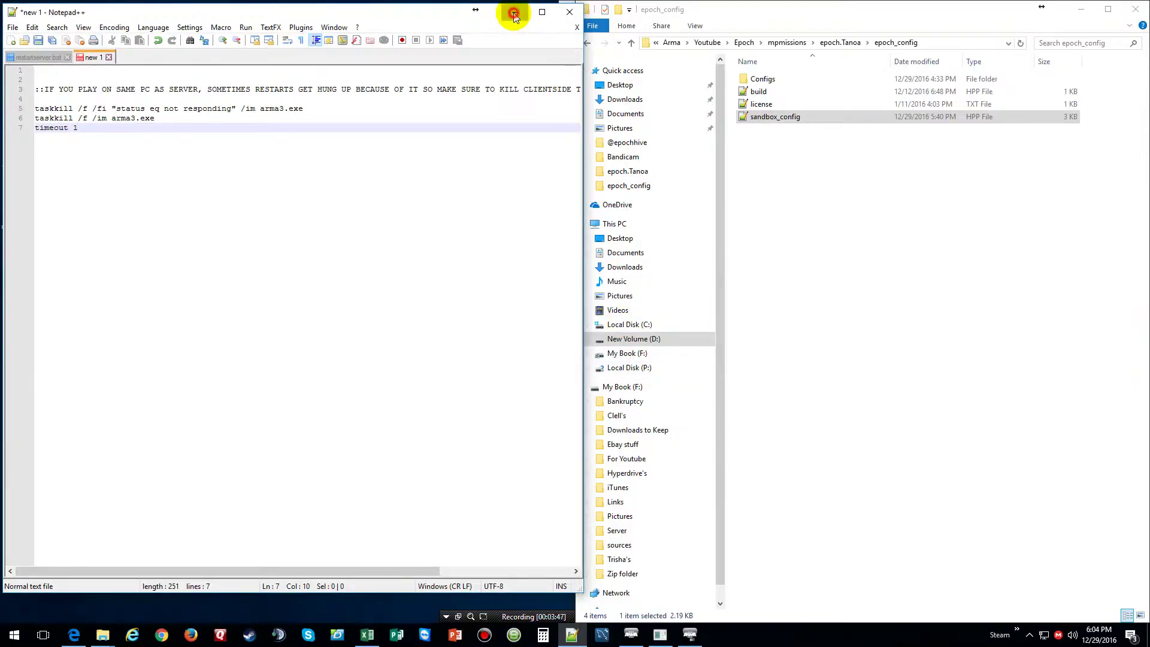
{"action": "left_click", "coordinate": [515, 12]}
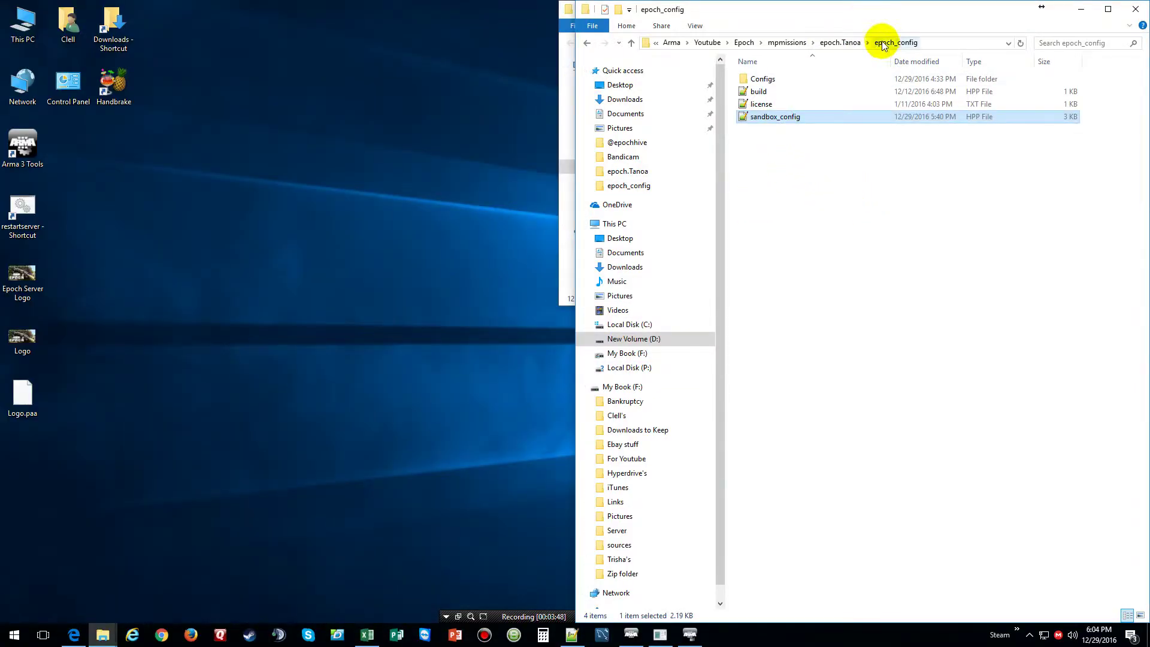
Return Explorer to epoch.Tanoa and switch from the server console to the Arma 3 game
{"action": "left_click", "coordinate": [843, 42]}
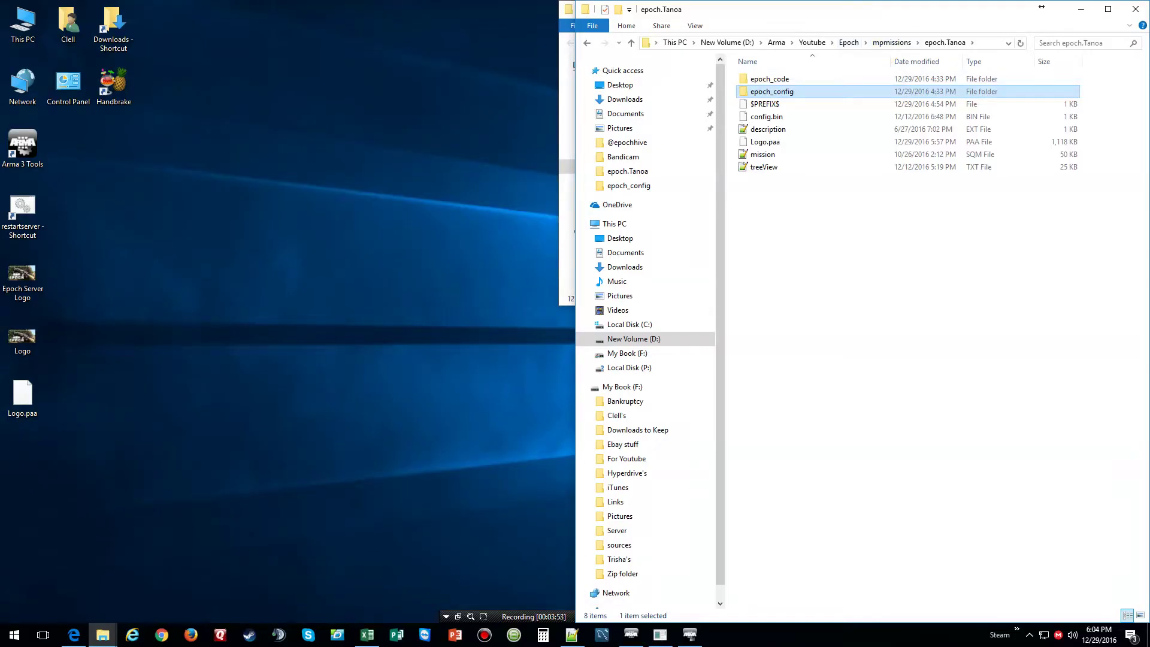
{"action": "left_click", "coordinate": [690, 634]}
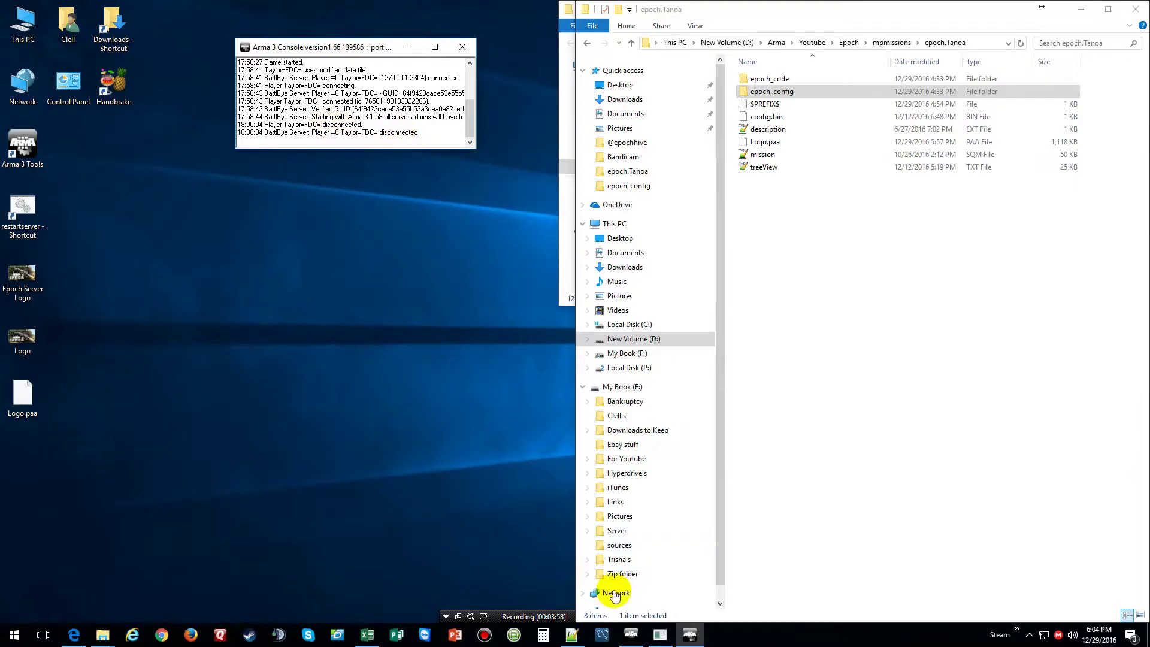
{"action": "left_click", "coordinate": [637, 640]}
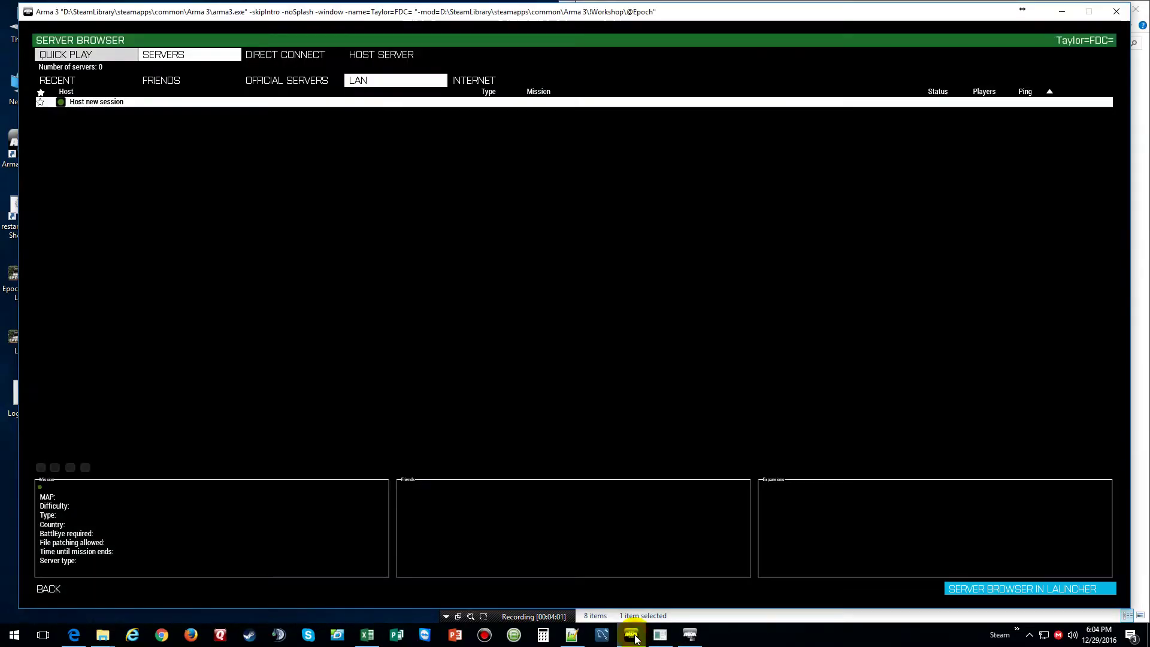
Join Youtube Test Server Epoch from the Recent servers list, entering the server password
{"action": "left_click", "coordinate": [94, 85]}
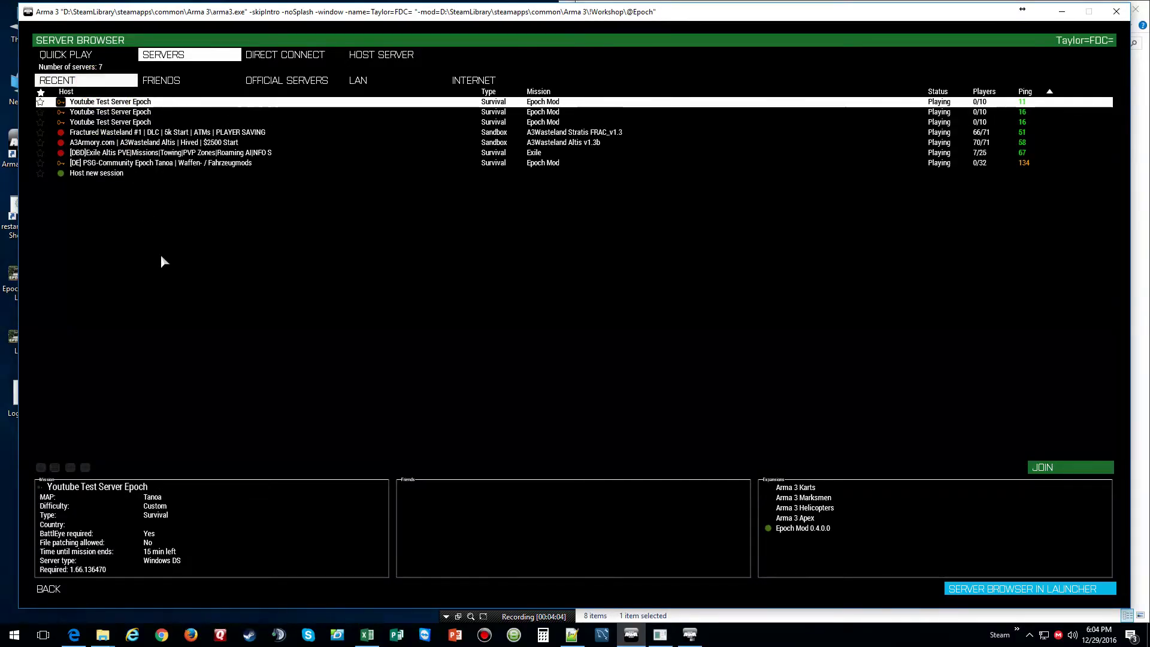
{"action": "left_click", "coordinate": [1080, 460]}
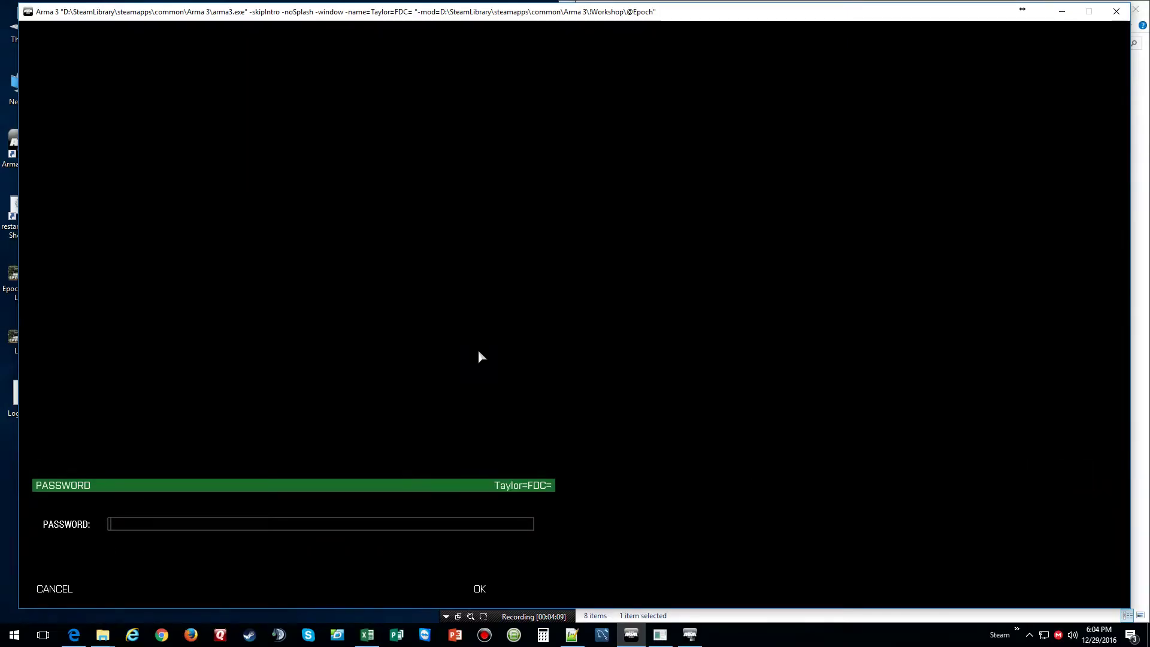
{"action": "type", "text": "test"}
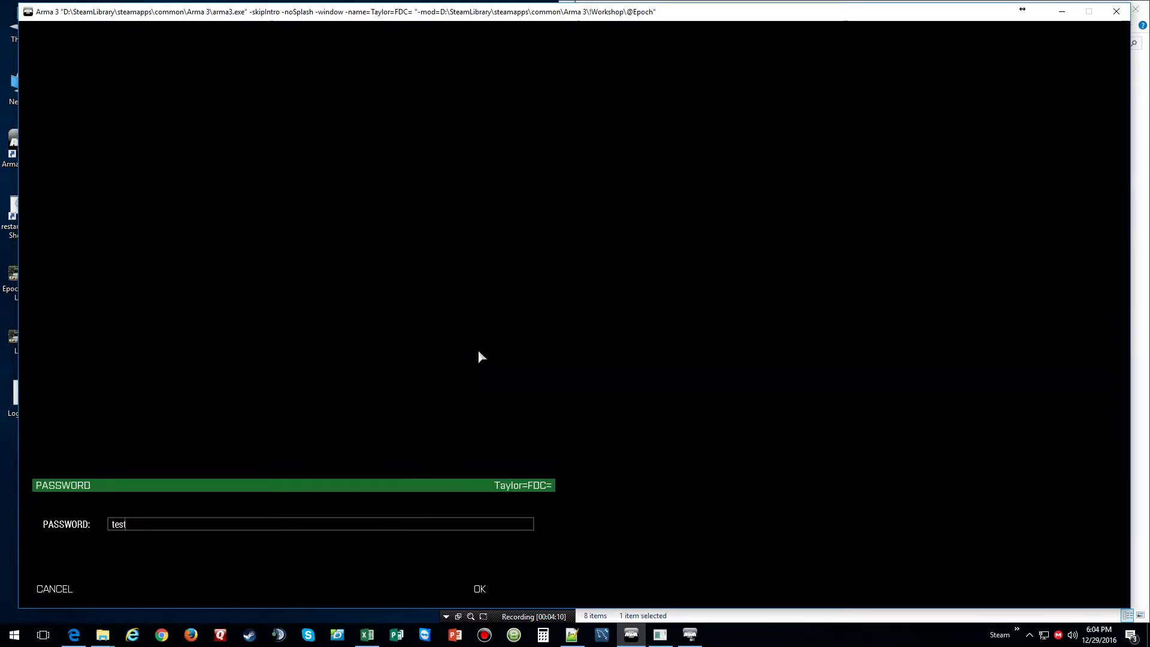
{"action": "key", "text": "Return"}
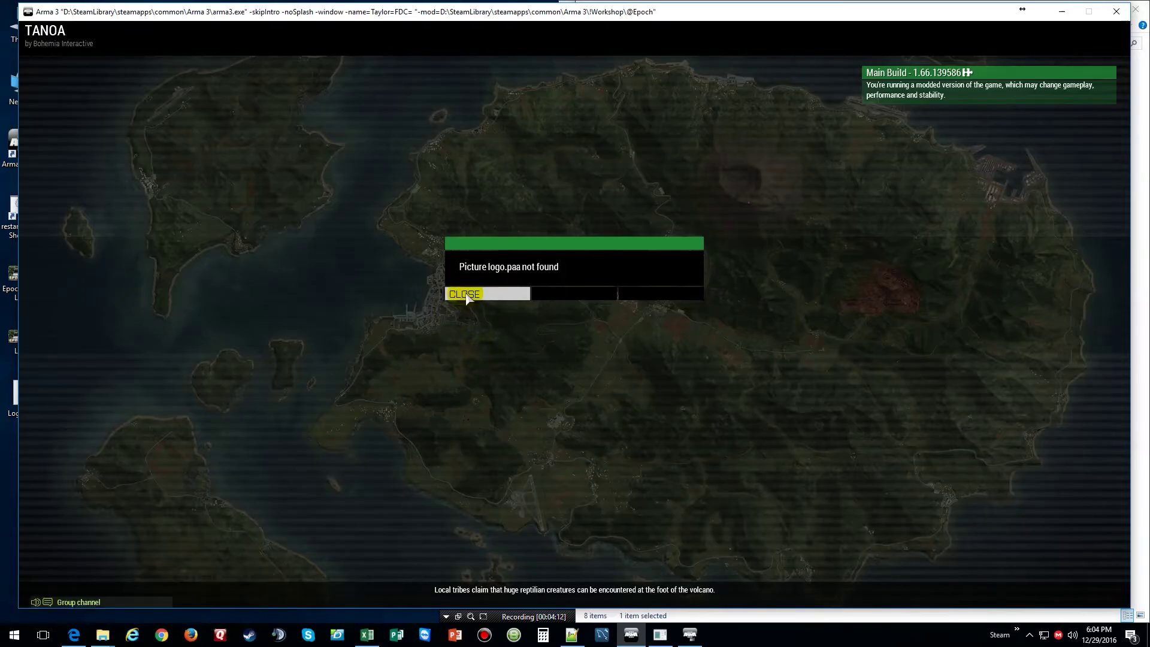
Dismiss the three 'Picture logo.paa not found' errors and accept the Alpha 1-1 slot
{"action": "left_click", "coordinate": [467, 296]}
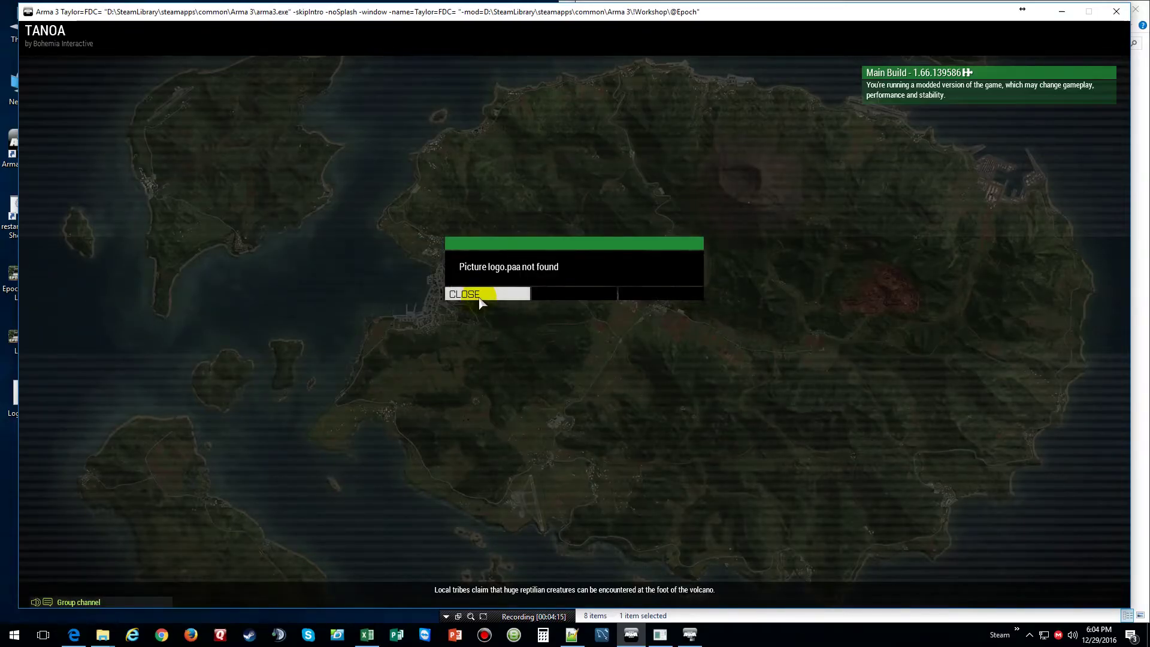
{"action": "left_click", "coordinate": [479, 299]}
{"action": "left_click", "coordinate": [464, 296]}
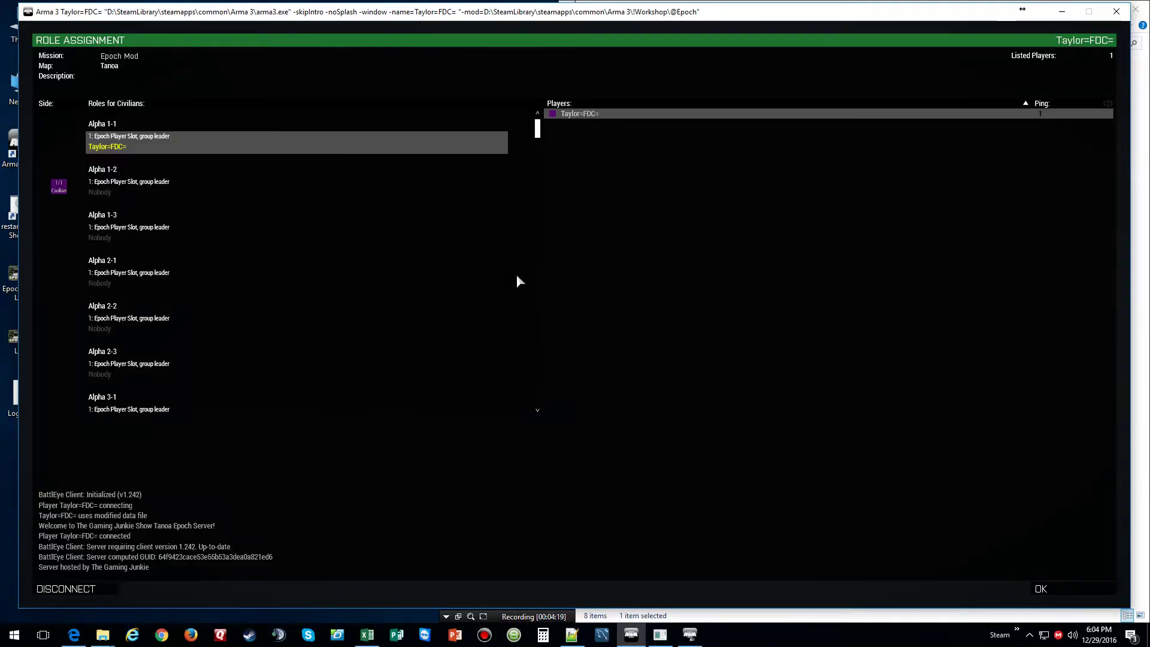
{"action": "left_click", "coordinate": [1040, 590]}
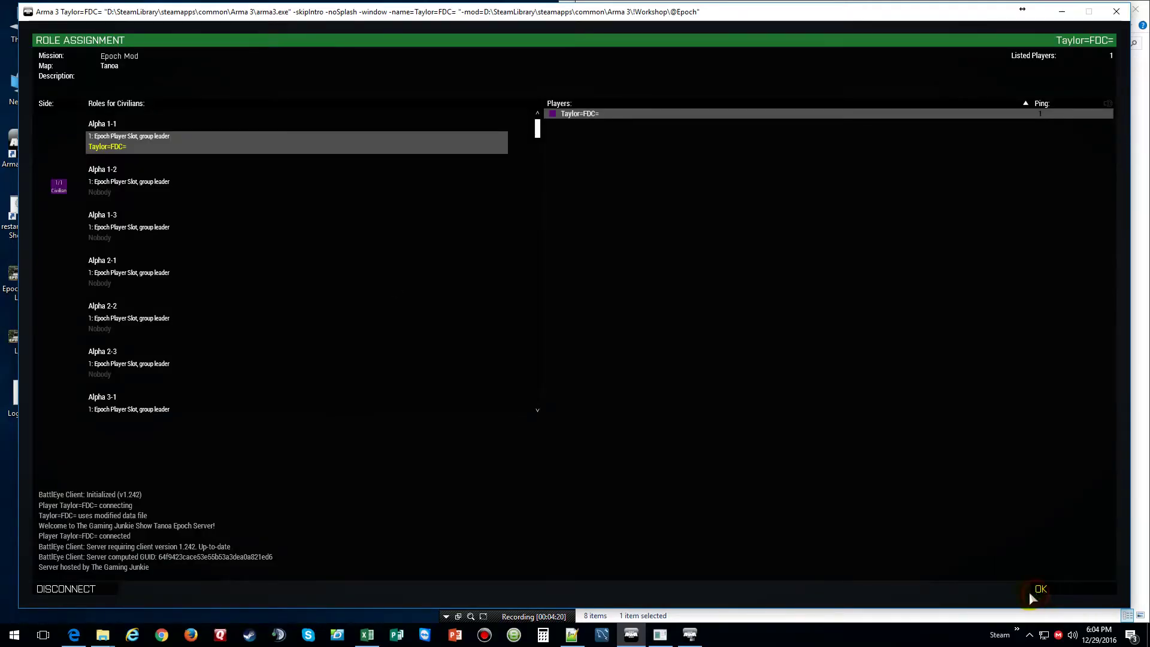